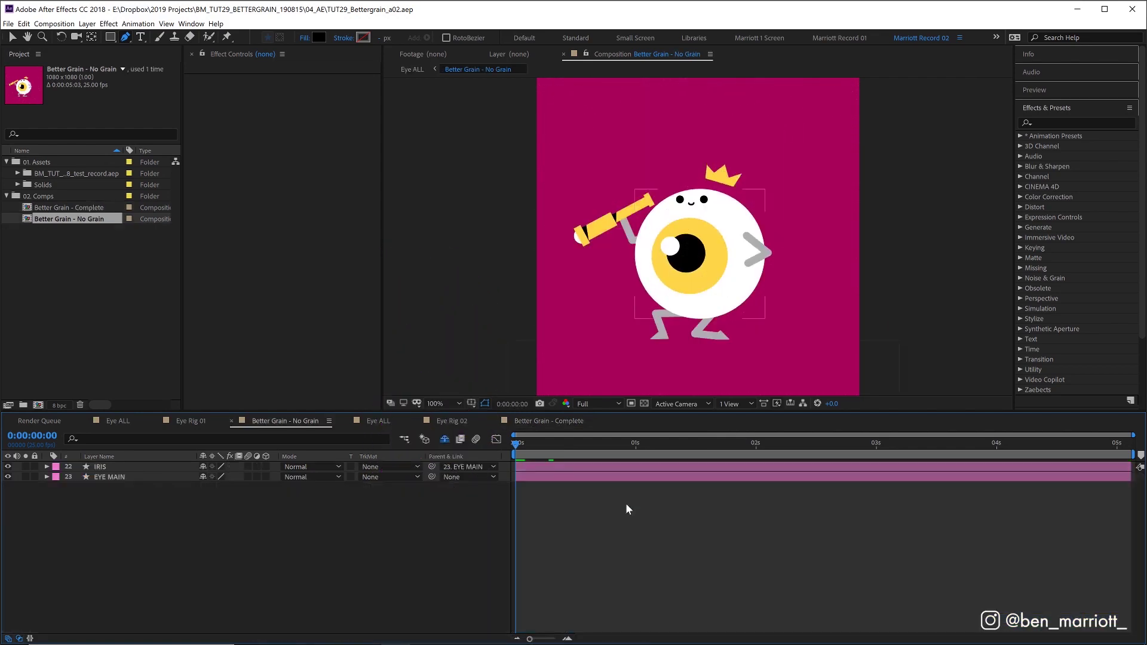
Step: Preview the character animation in the Better Grain - No Grain composition
key("space")
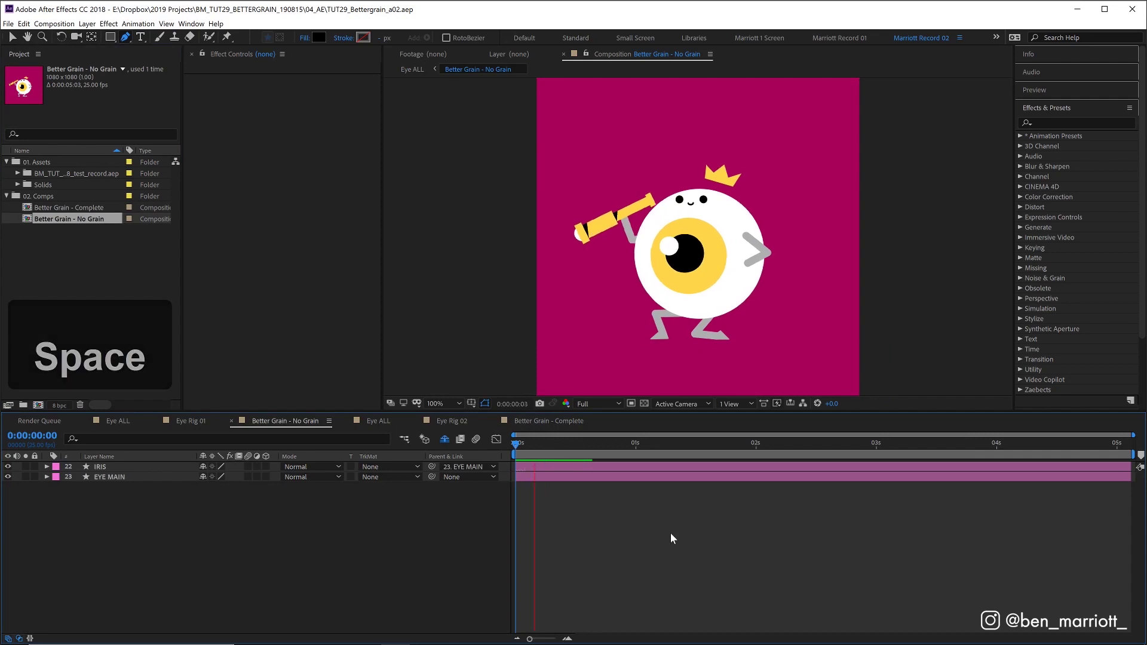
left_click(445, 440)
left_click(444, 440)
key("space")
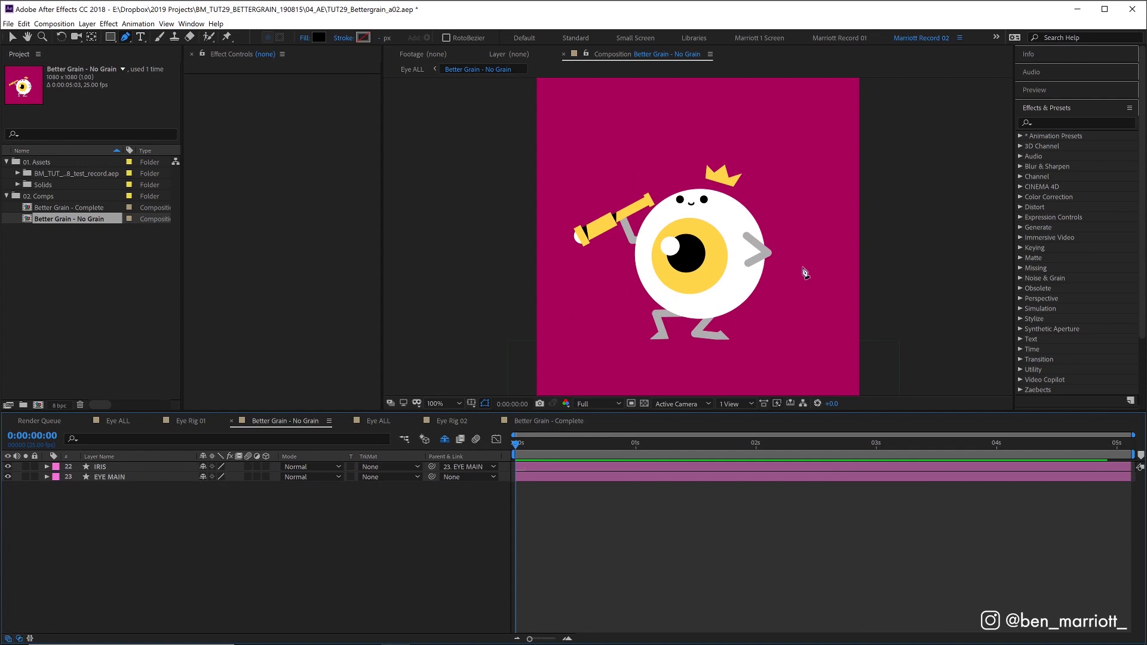
Step: Draw a closed black Pen tool shape whose inner edge curves across the lower right of the eyeball
left_click_drag(740, 160, 746, 181)
left_click_drag(730, 281, 704, 301)
left_click_drag(594, 298, 532, 281)
left_click(571, 364)
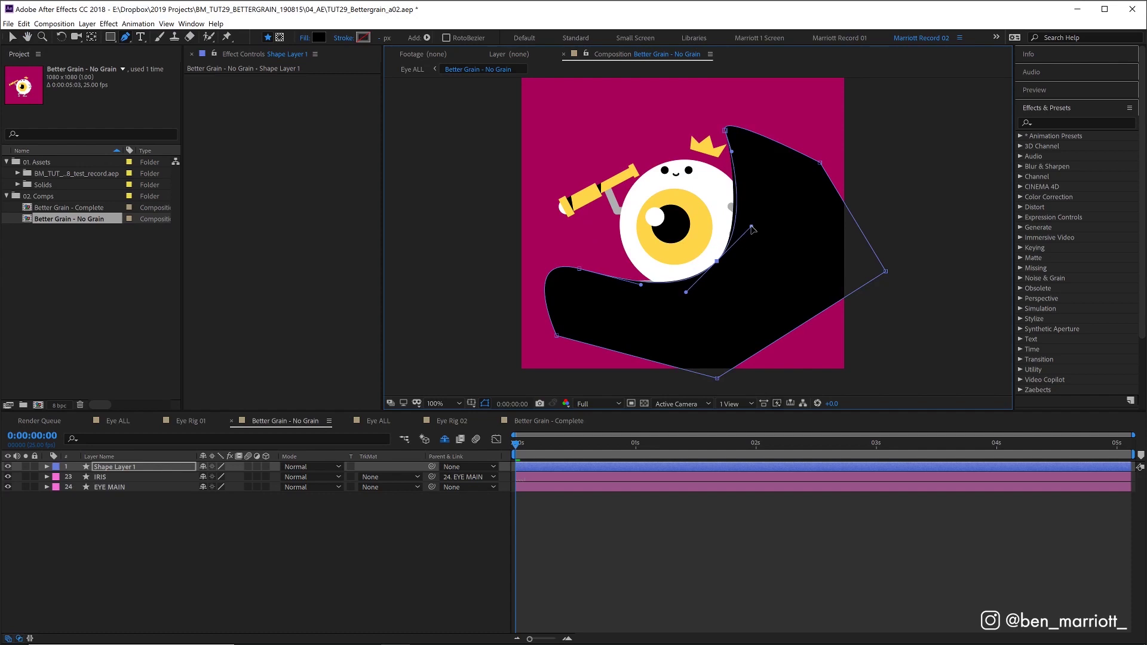
Step: Parent the Grain shading 01 shape layer, directly above EYE MAIN, to the EYE MAIN layer and preview the animation
mouse_move(432, 477)
left_mouse_down()
mouse_move(106, 498)
mouse_move(113, 490)
left_mouse_up()
left_click(537, 443)
key("space")
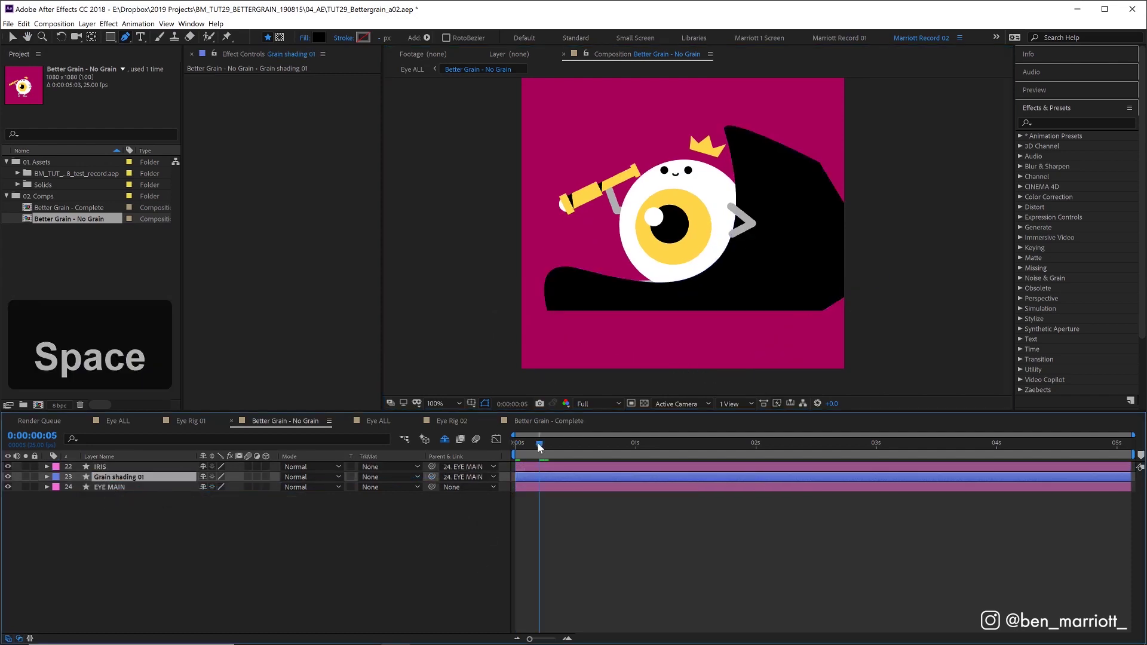
key("space")
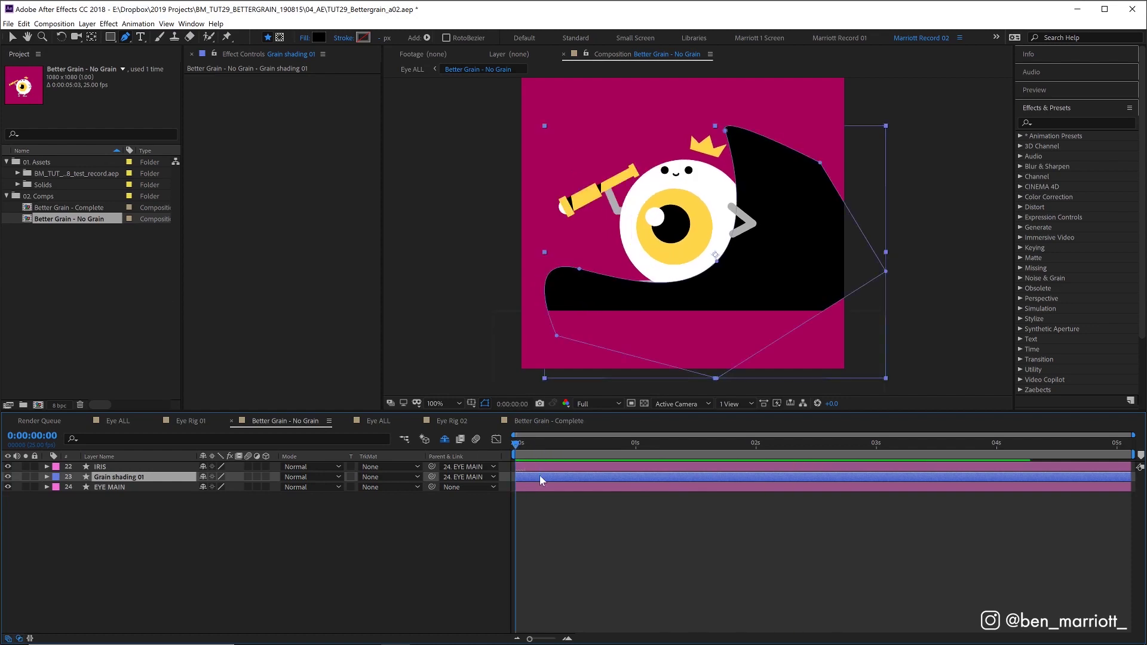
Step: Apply Set Matte to the Grain shading 01 layer with EYE MAIN as the matte source, and preview the masked shading
left_click(1052, 122)
type("set matt")
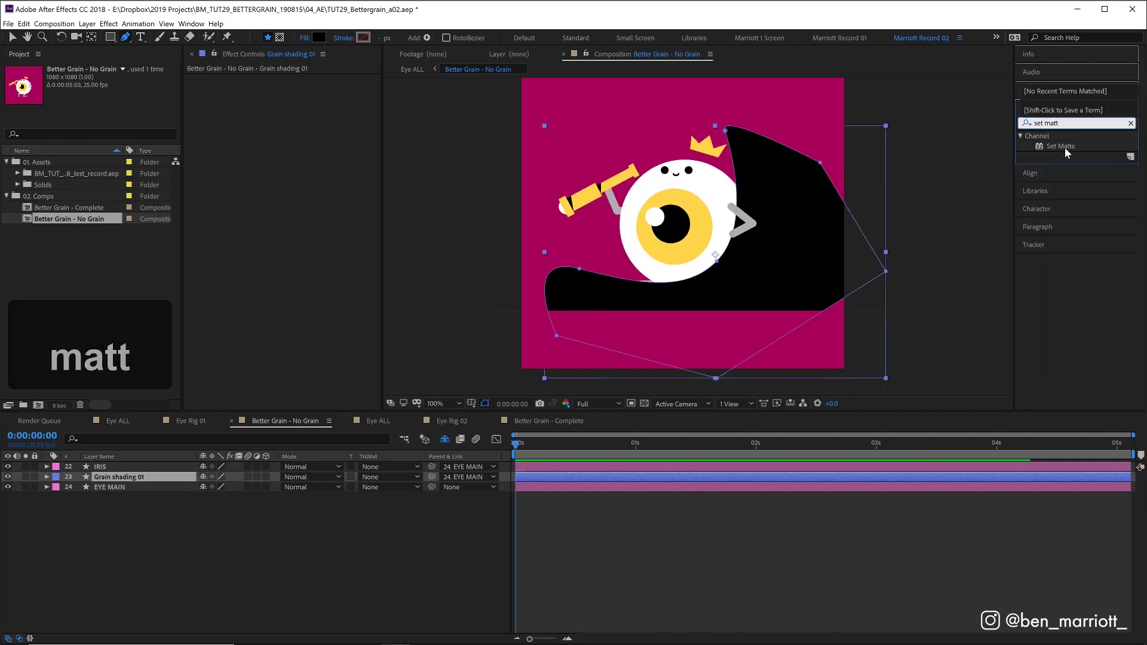
left_click_drag(1060, 146, 314, 164)
left_click(311, 89)
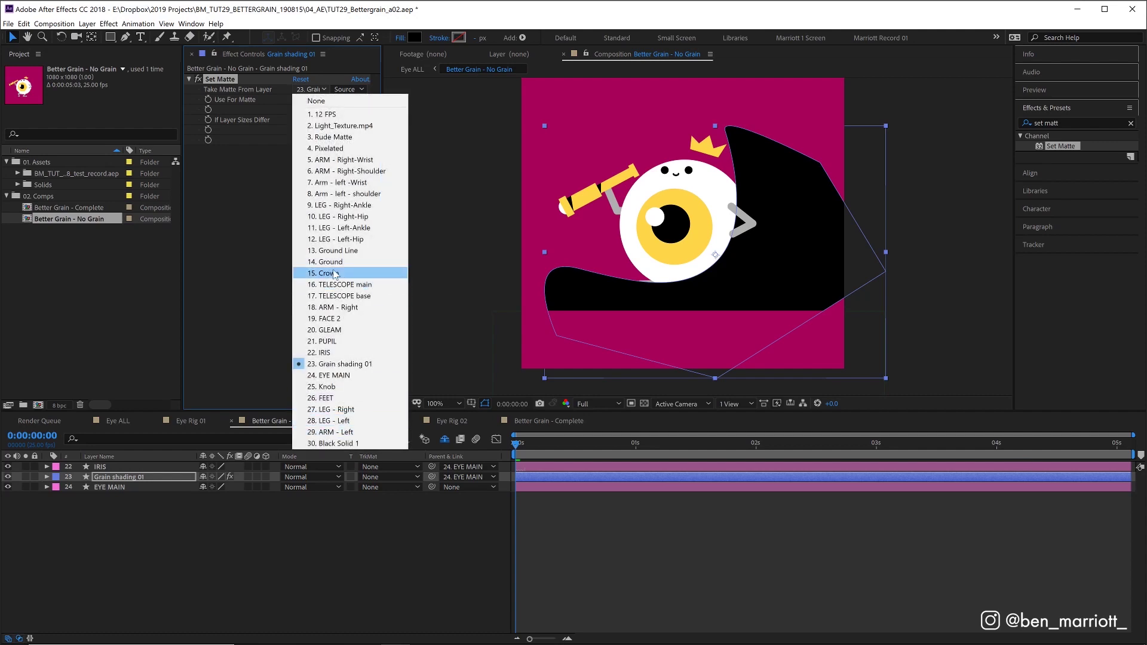
left_click(342, 376)
key("space")
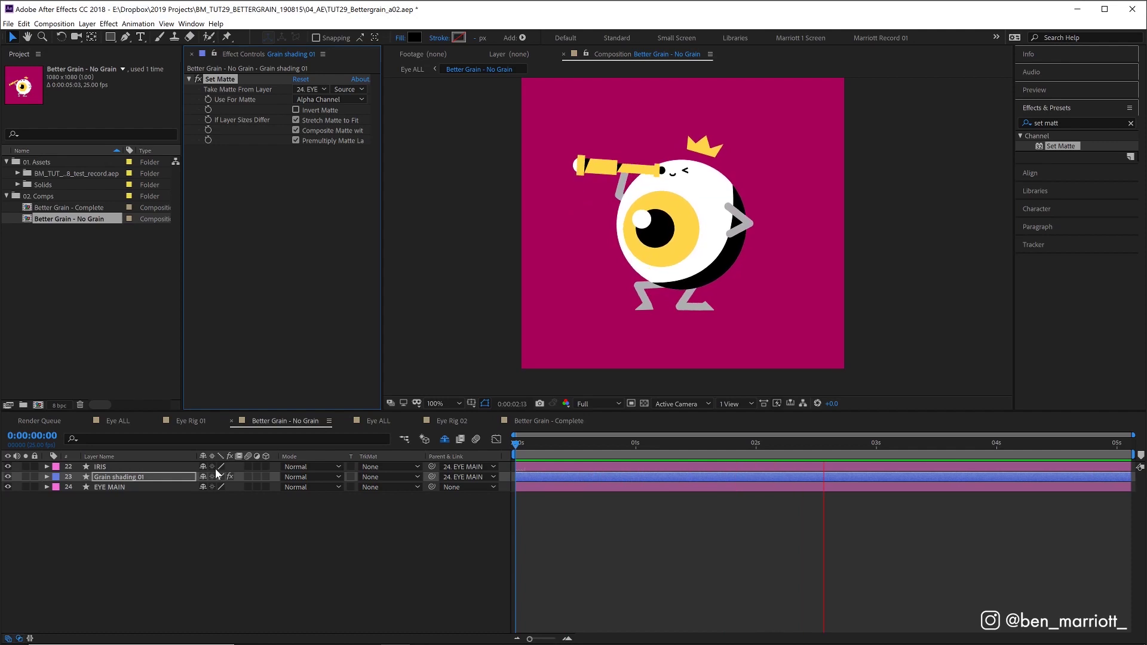
key("space")
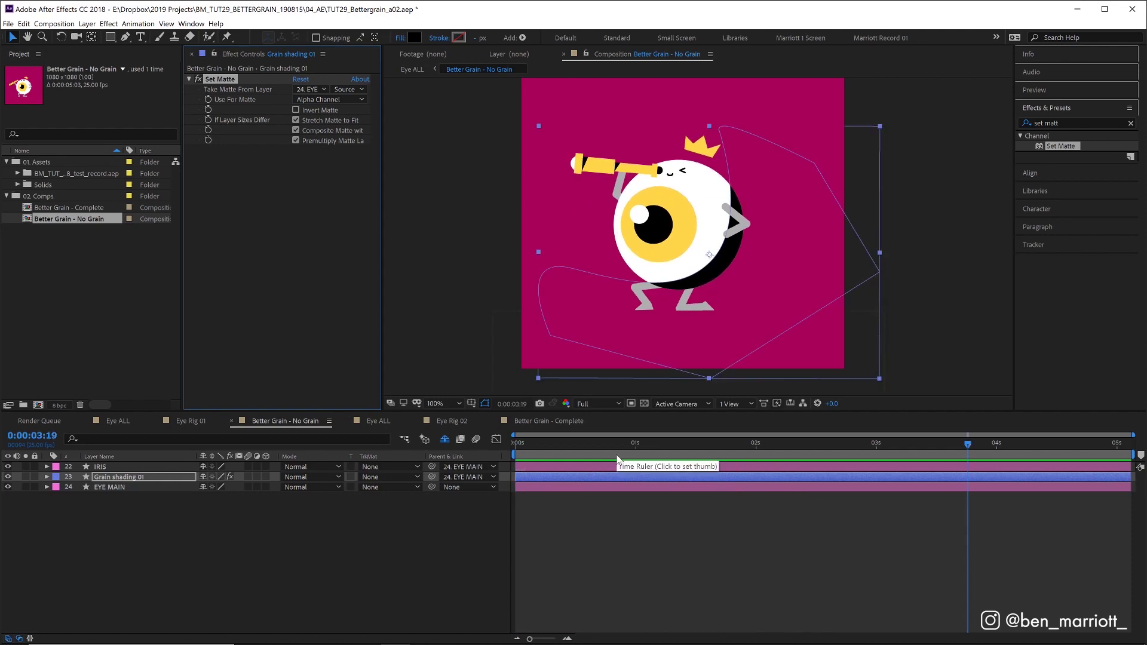
Step: Apply Roughen Edges to the Grain shading 01 layer and set its border to 150
left_click_drag(1065, 123, 970, 134)
type("roughen")
double_click(1072, 146)
left_click_drag(580, 445, 490, 453)
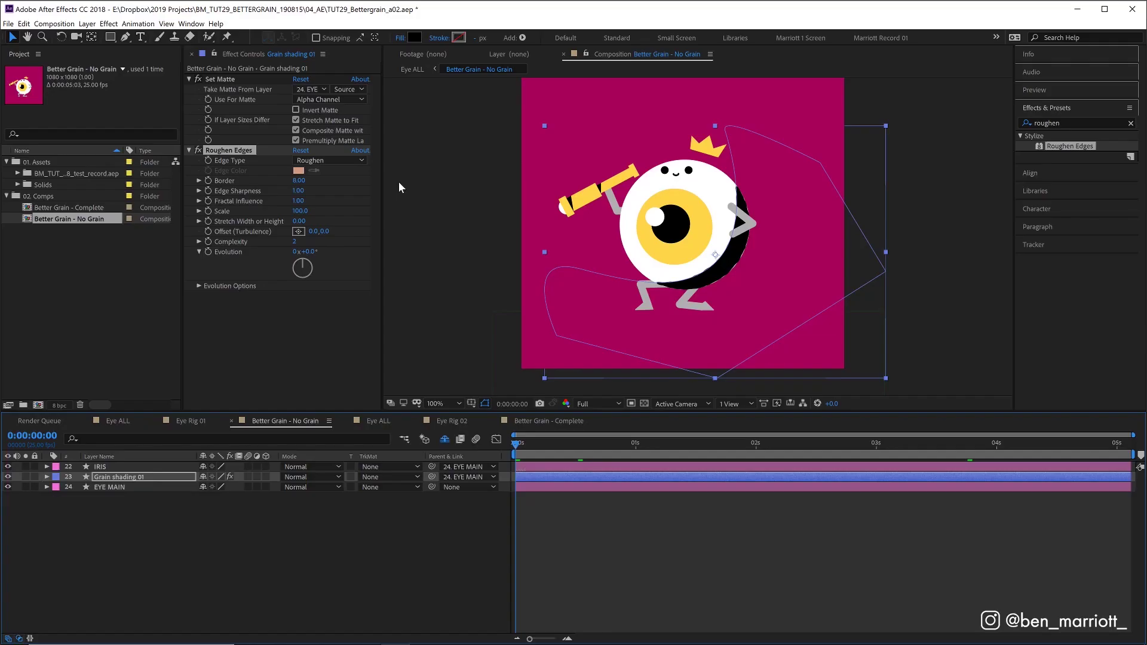
left_click(298, 179)
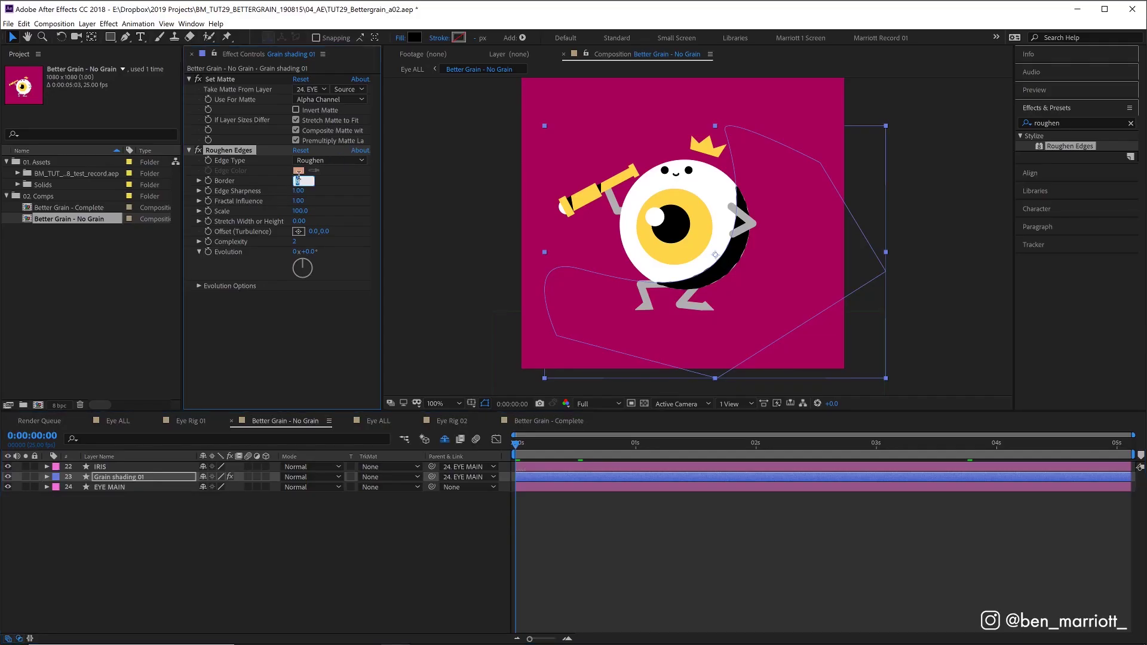
type("10")
key("Return")
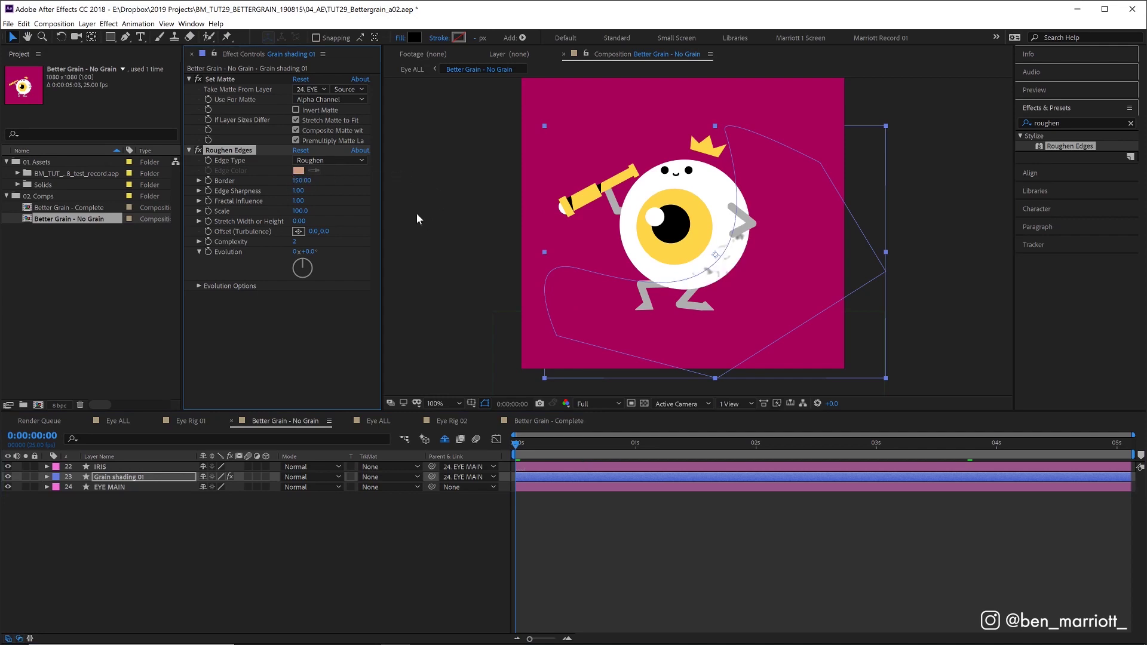
Step: Move Roughen Edges above Set Matte in the effect order and set its scale to 10
left_click_drag(228, 152, 228, 144)
left_click_drag(224, 88, 224, 77)
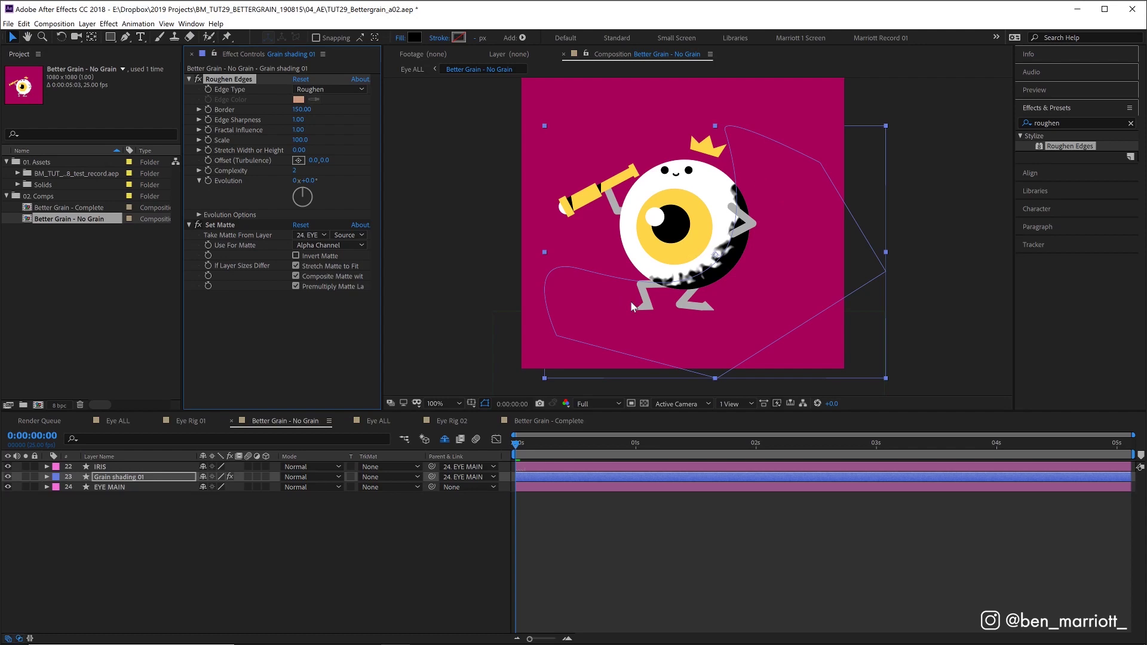
left_click(300, 141)
type("10")
key("Return")
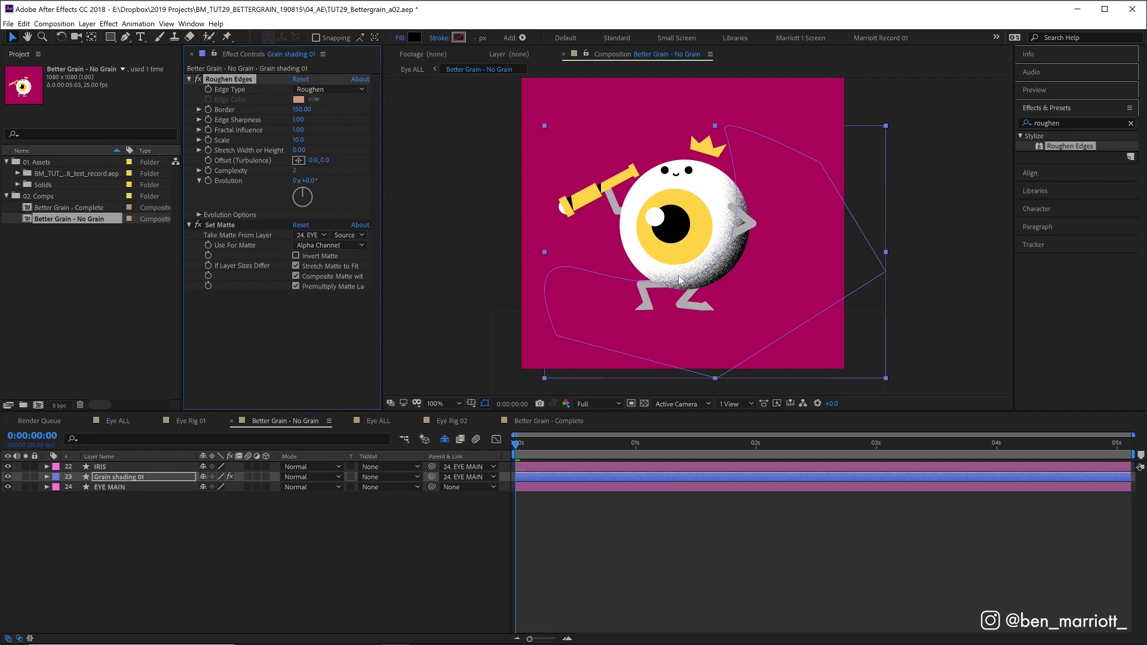
Step: Reshape the Grain shading 01 path with the Pen tool, raising its left point and adjusting the inner curve over the eyeball
key("g")
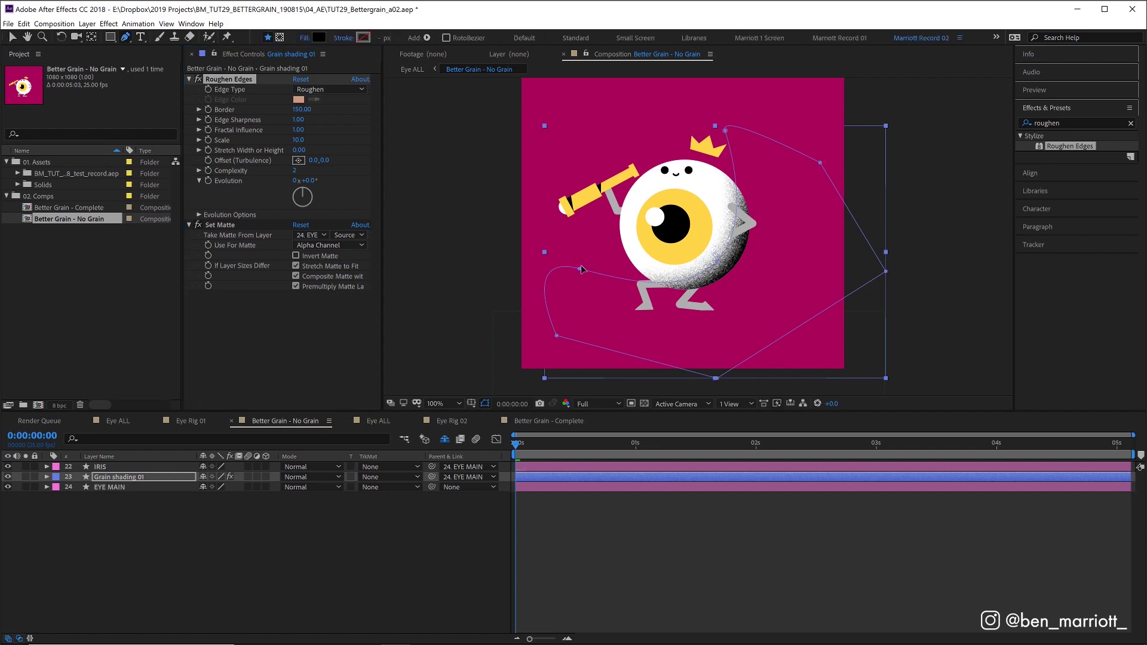
left_click(581, 257)
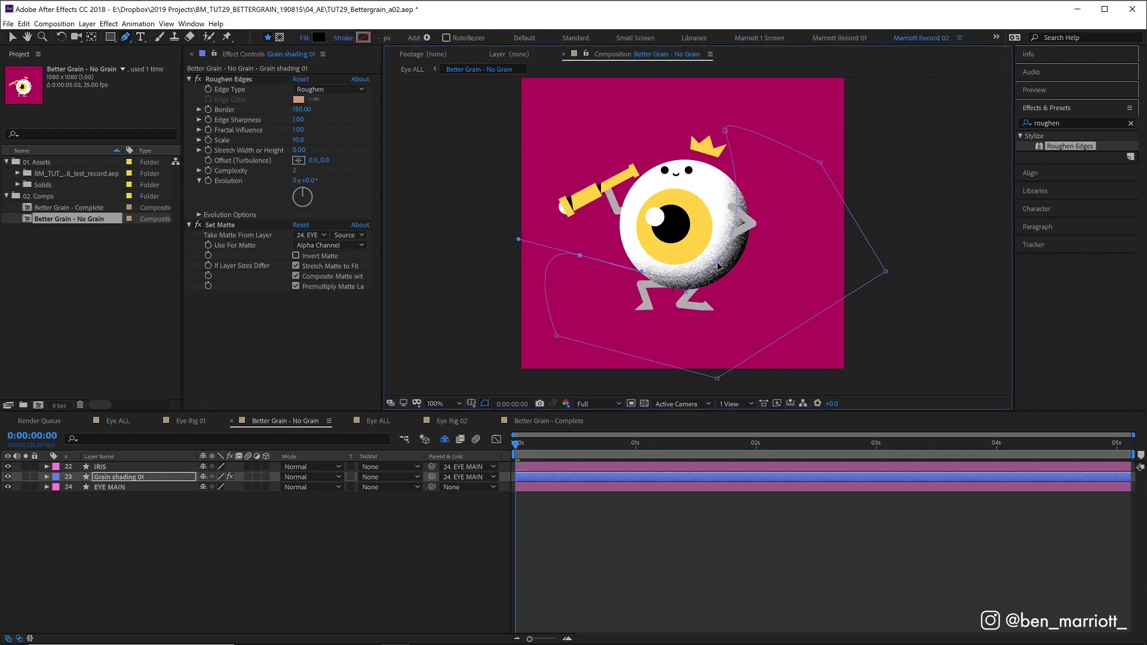
left_click_drag(710, 255, 744, 219)
left_click(725, 131)
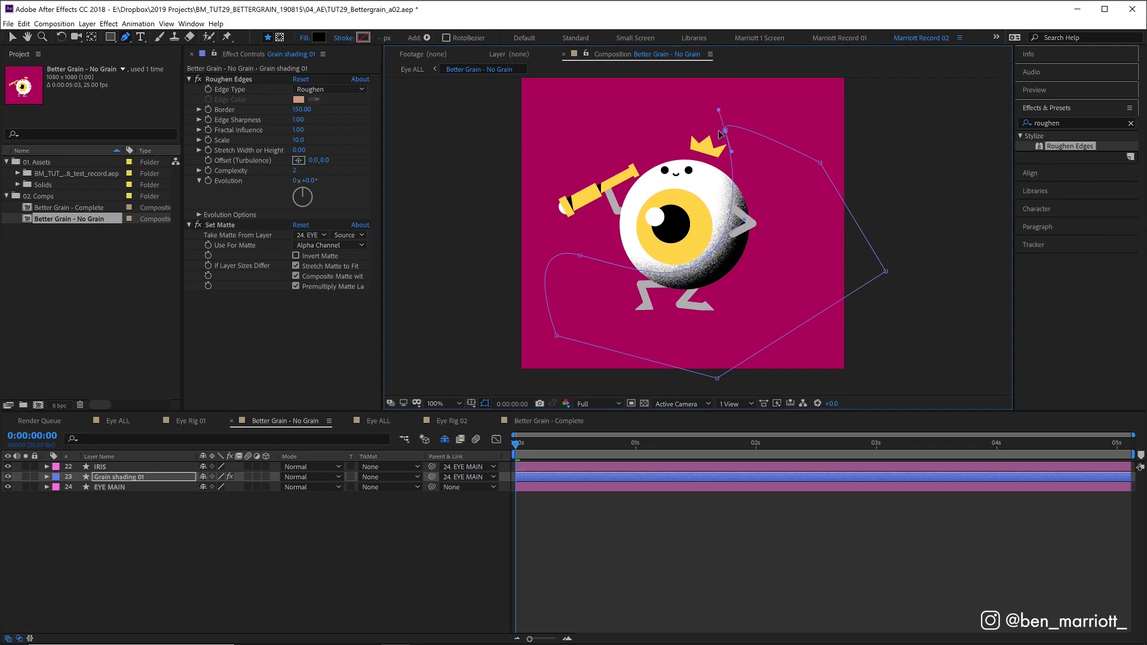
Step: Try larger scale values in Roughen Edges to compare the grain size, and return the scale to 10
key("period")
left_click(297, 140)
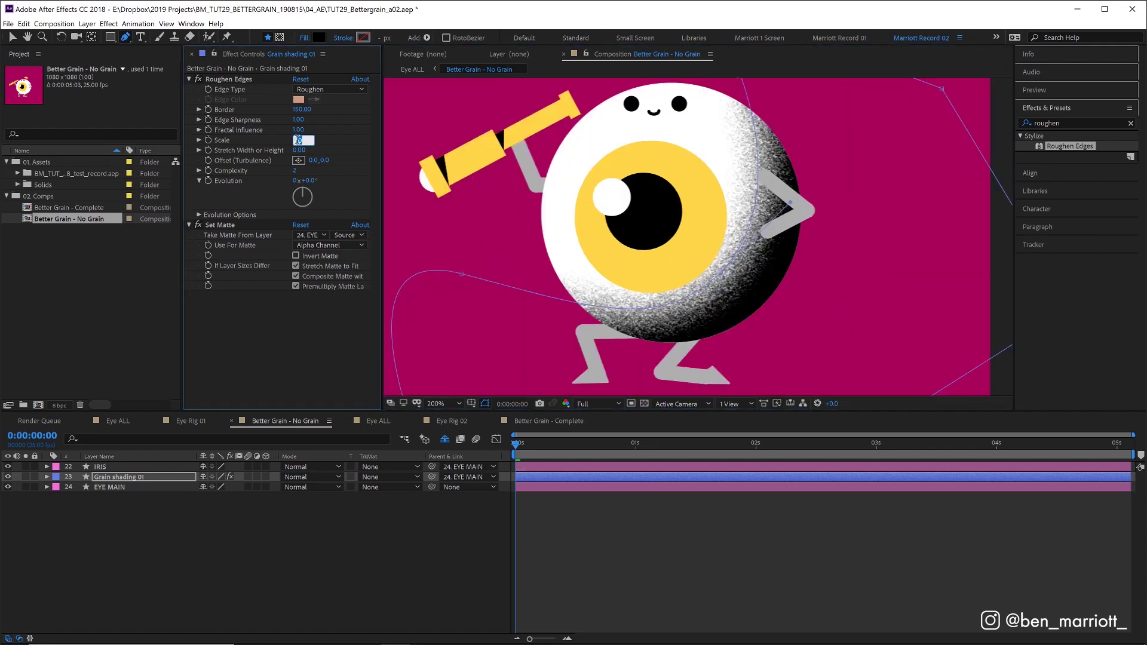
key("Up")
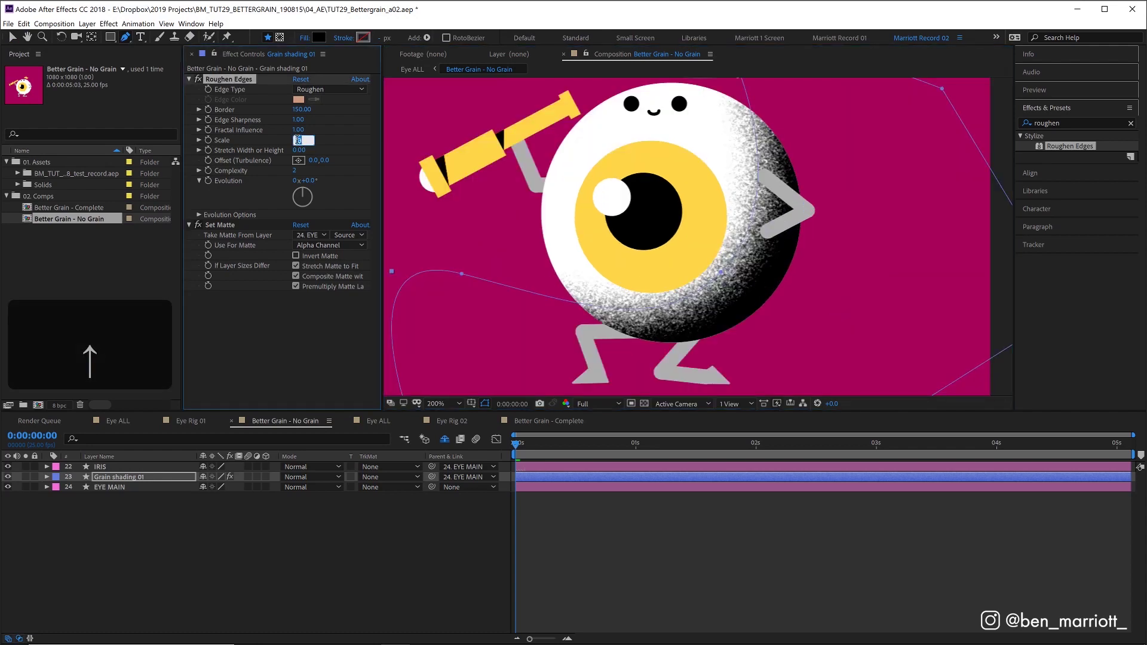
key("Up")
key("Up")
key("Up")
key("Up")
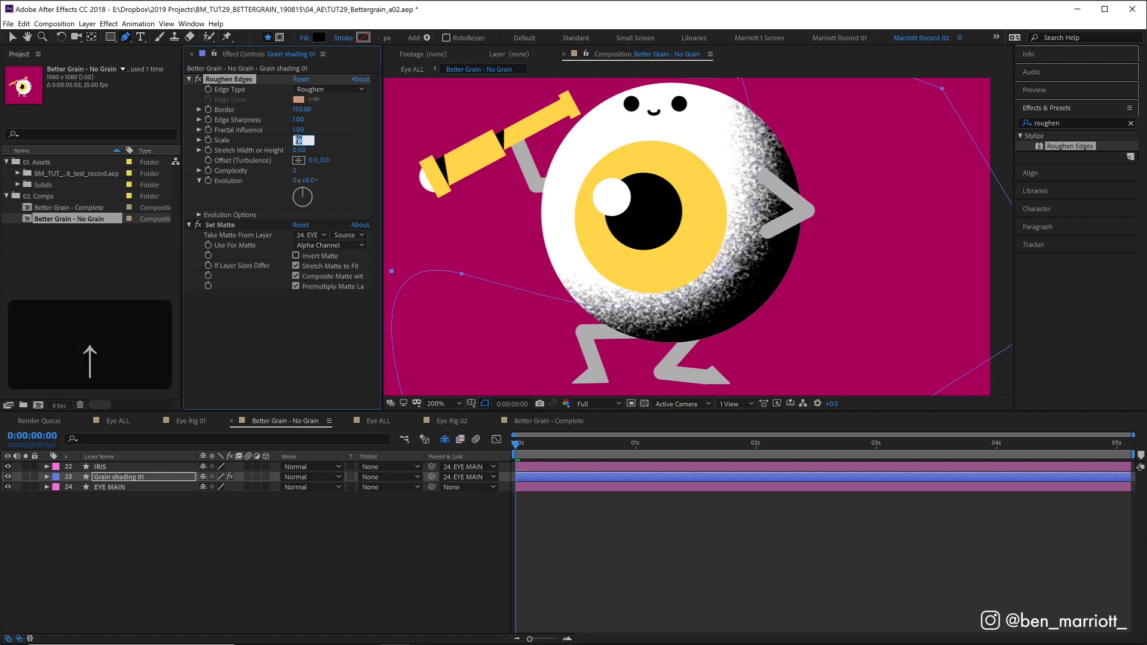
key("Up")
key("Down")
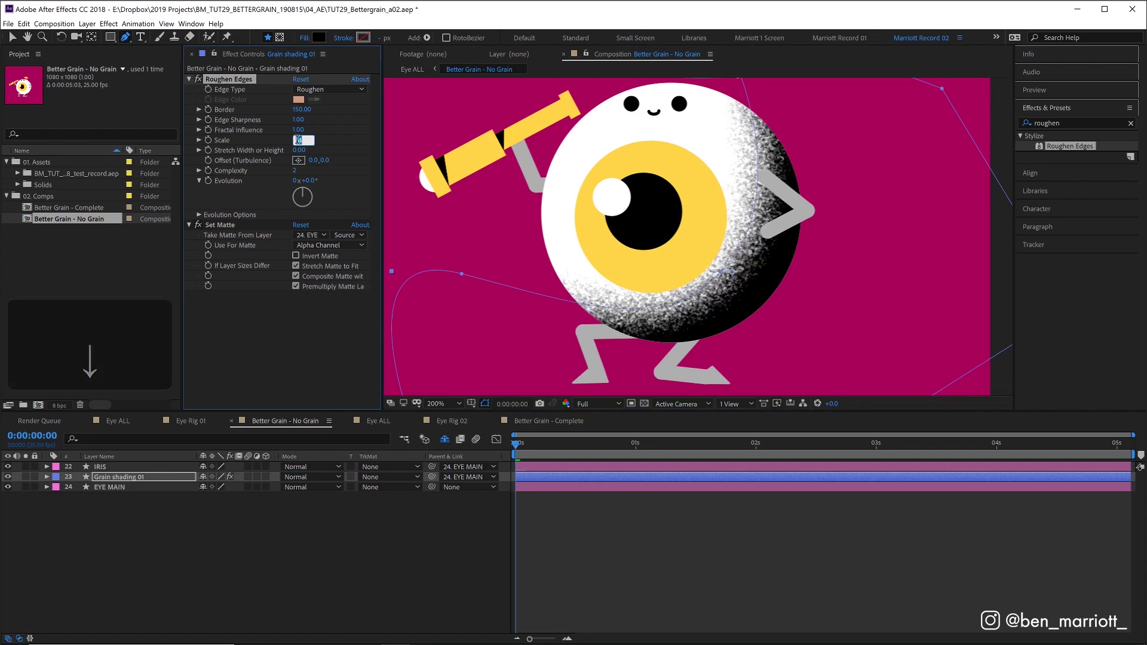
type("10")
key("KP_Enter")
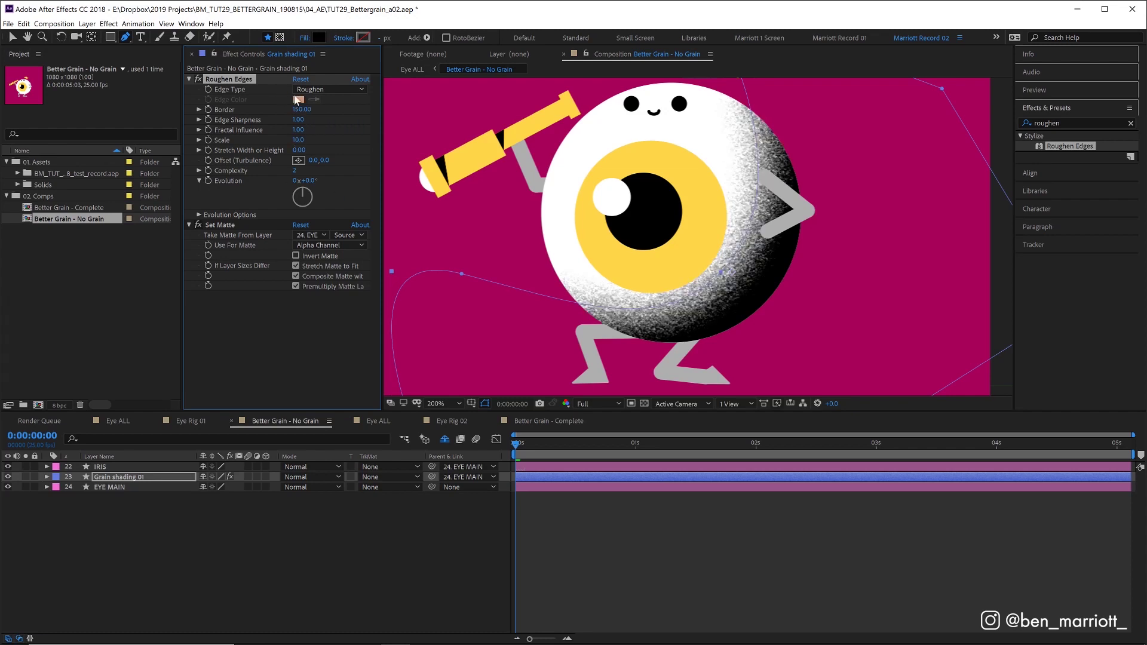
Step: Try the Spiky and Rusty edge types in Roughen Edges, and return the edge type to Roughen
left_click(336, 89)
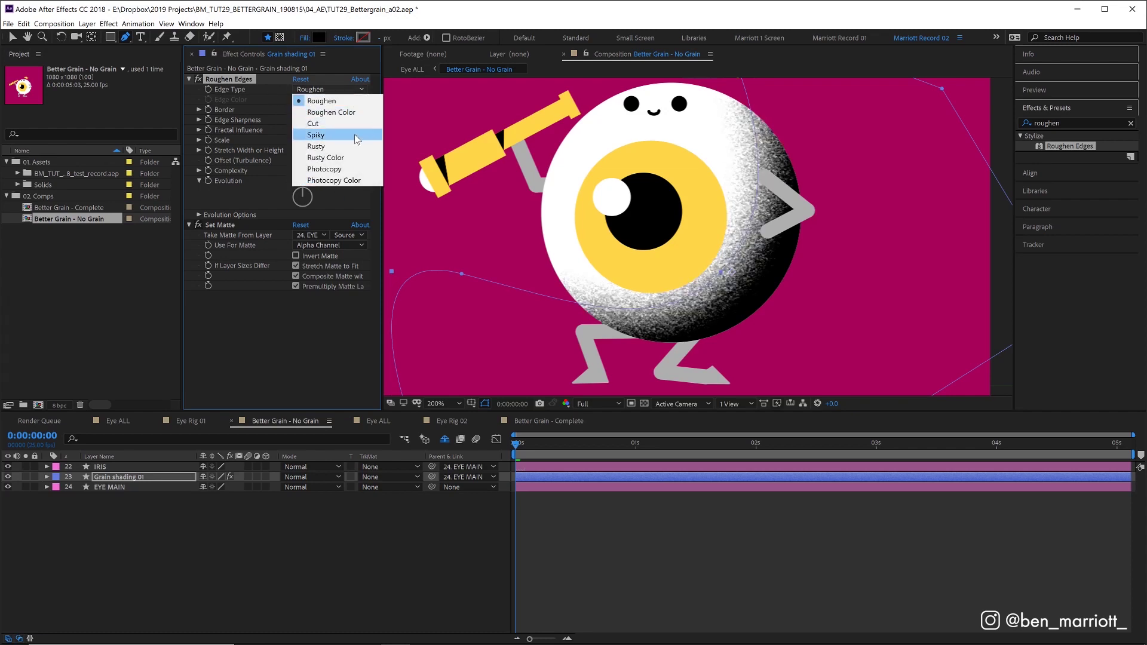
left_click(354, 134)
left_click(332, 86)
left_click(335, 147)
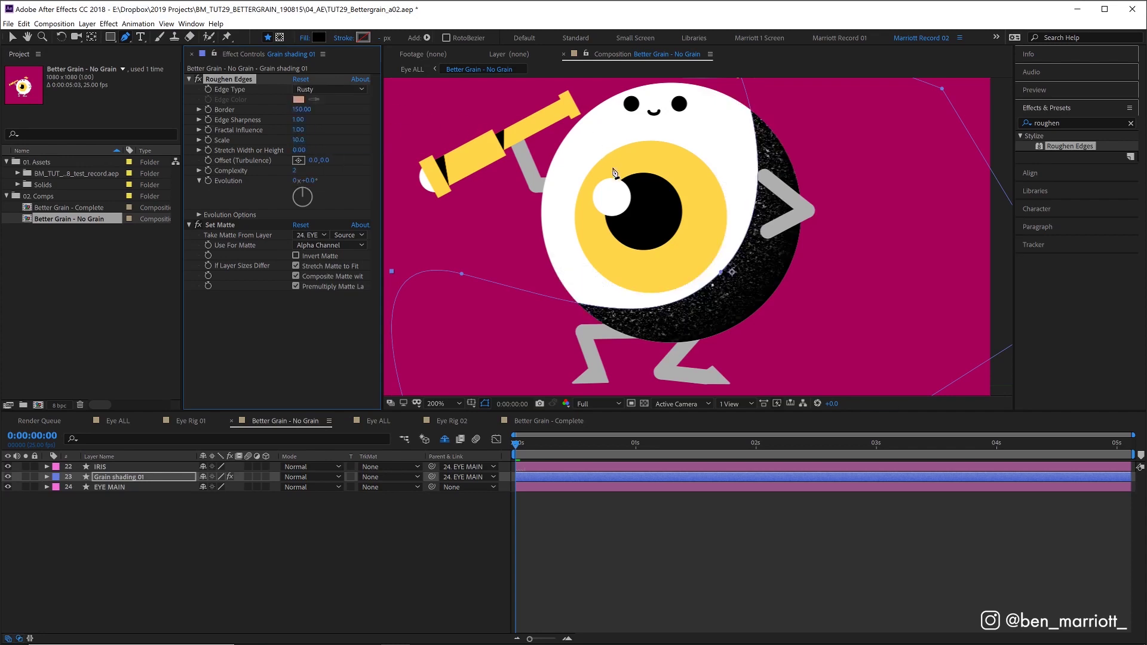
left_click(329, 90)
left_click(328, 95)
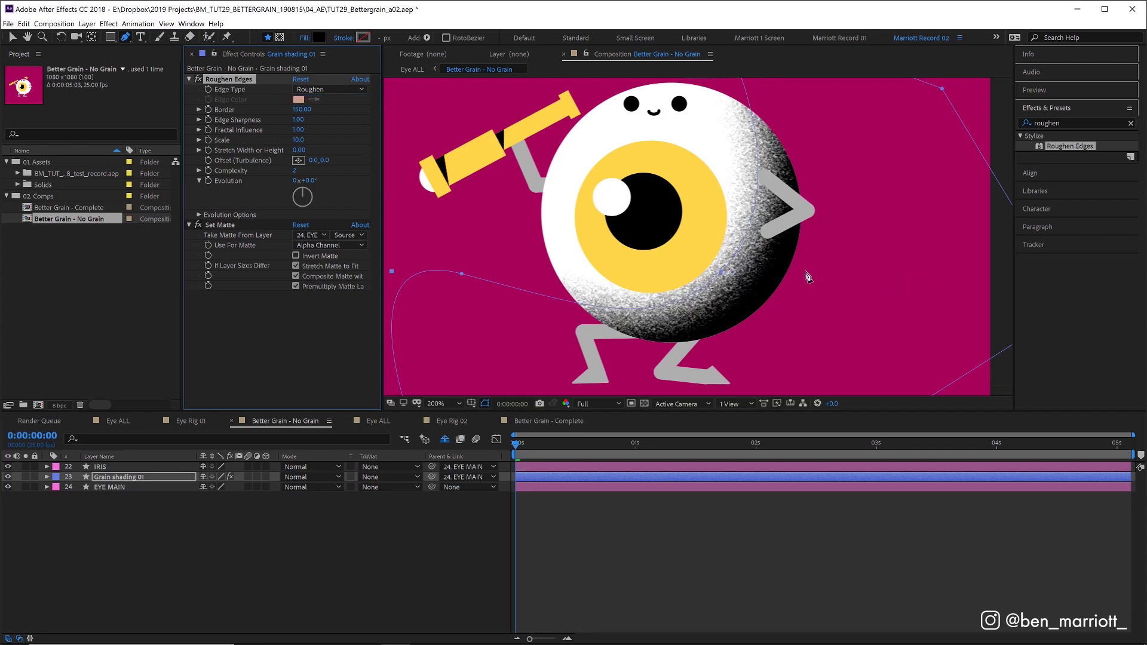
Step: Apply the Levels effect to the Grain shading 01 layer
left_click(1082, 119)
type("levels")
double_click(1066, 196)
key("v")
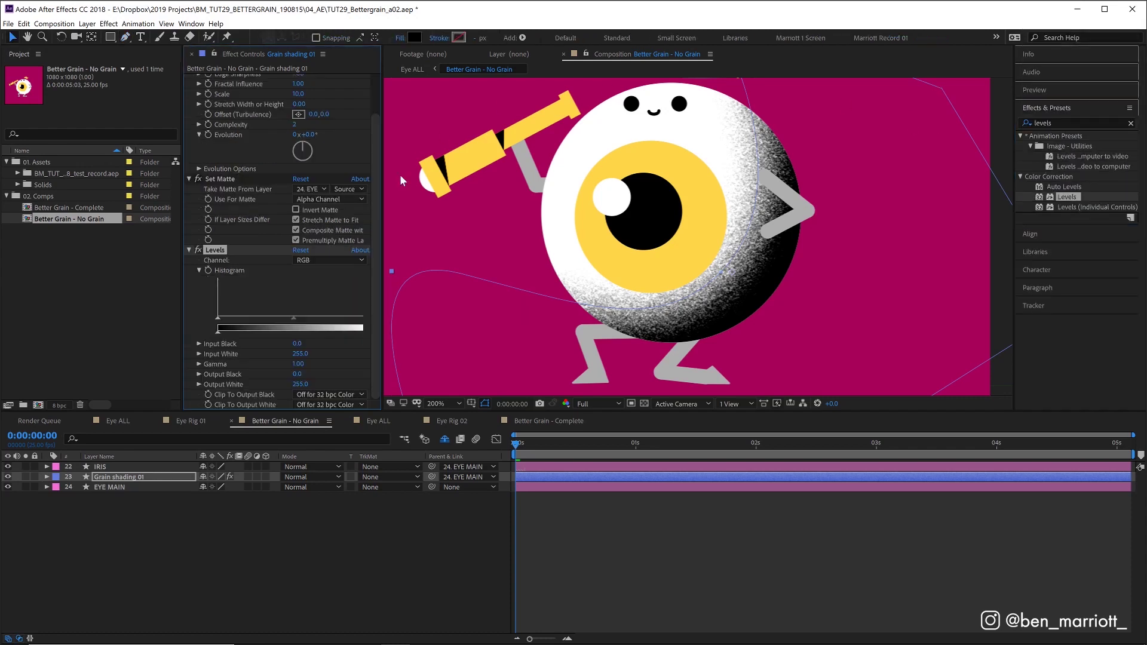
Step: Set Levels to the Alpha channel and tighten its histogram to input black 33 and input white 215
left_click(313, 263)
left_click(311, 319)
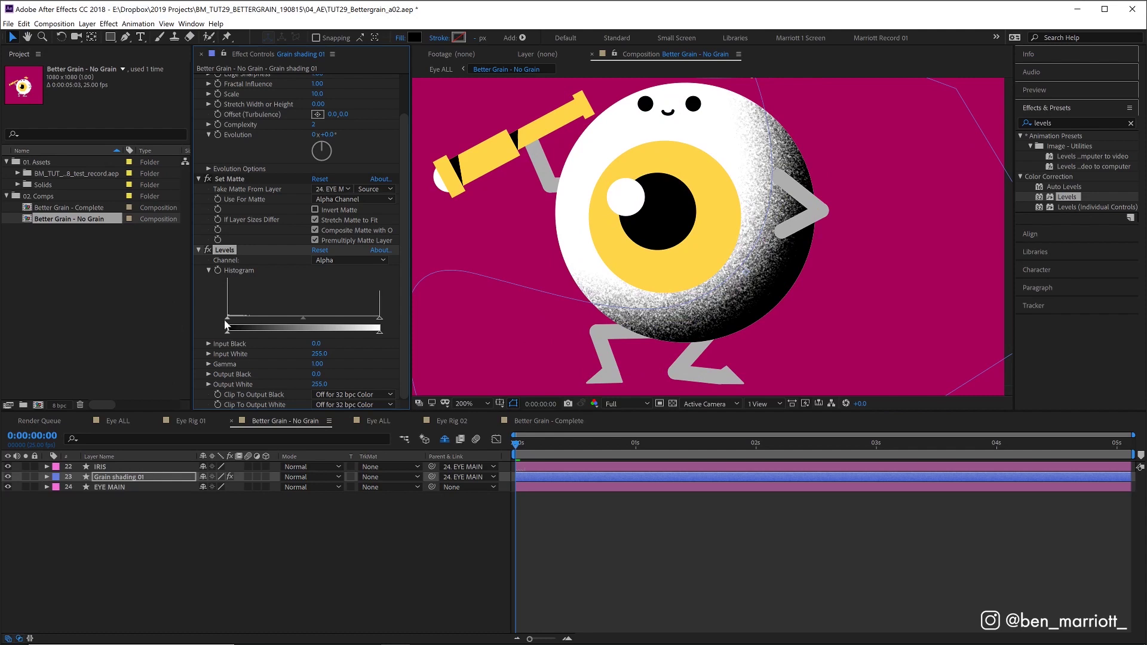
left_click_drag(239, 320, 246, 319)
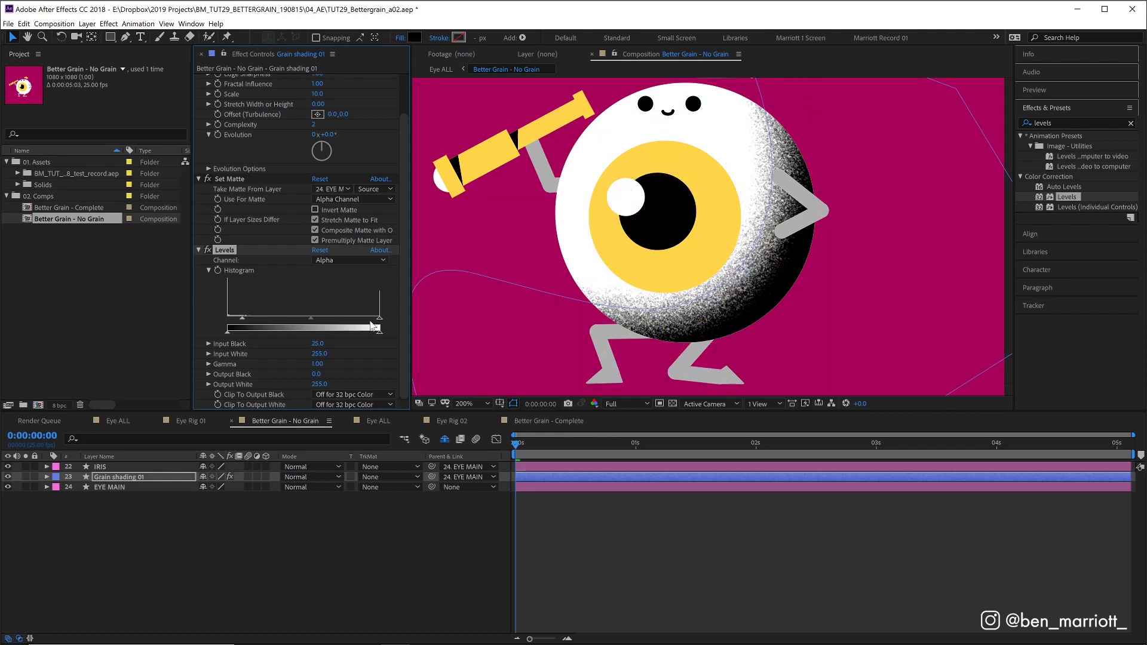
left_click_drag(376, 323, 356, 318)
Step: Set the Roughen Edges border to 200 and preview the grain shading on the animation
scroll(299, 284, "up", 2)
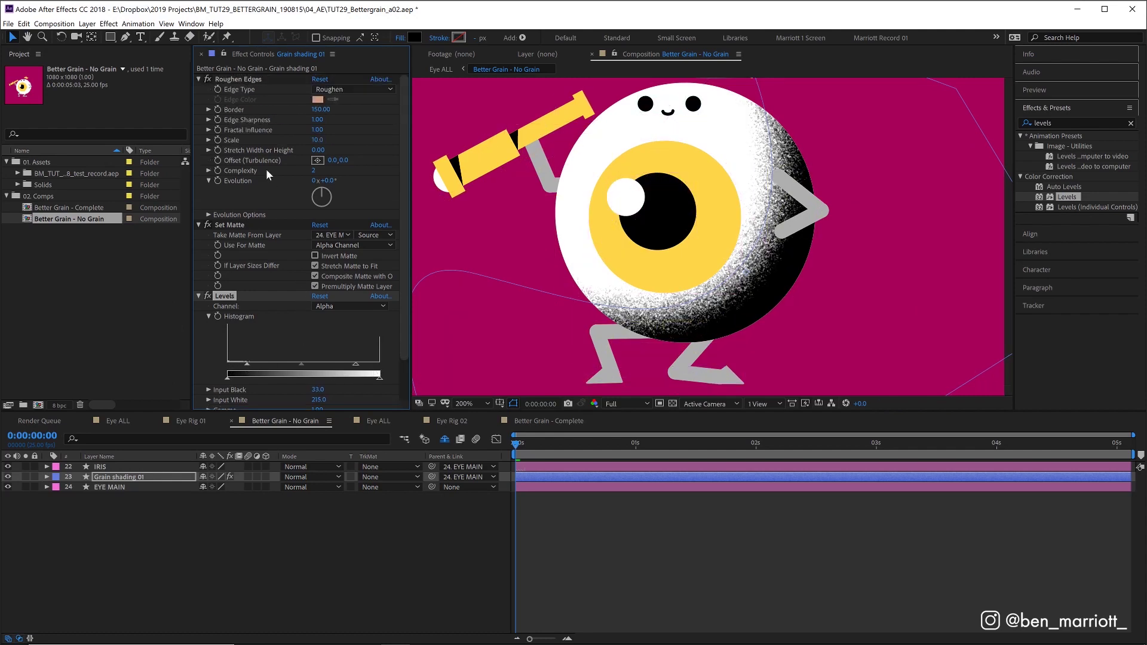
left_click(322, 110)
type("200")
key("Return")
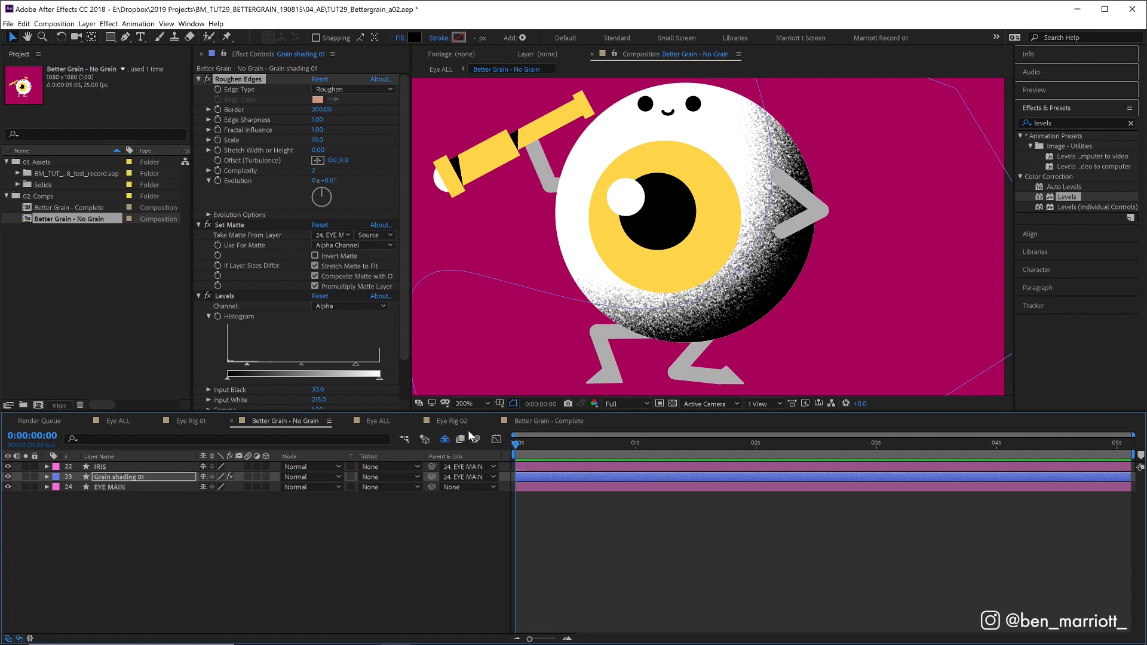
key("space")
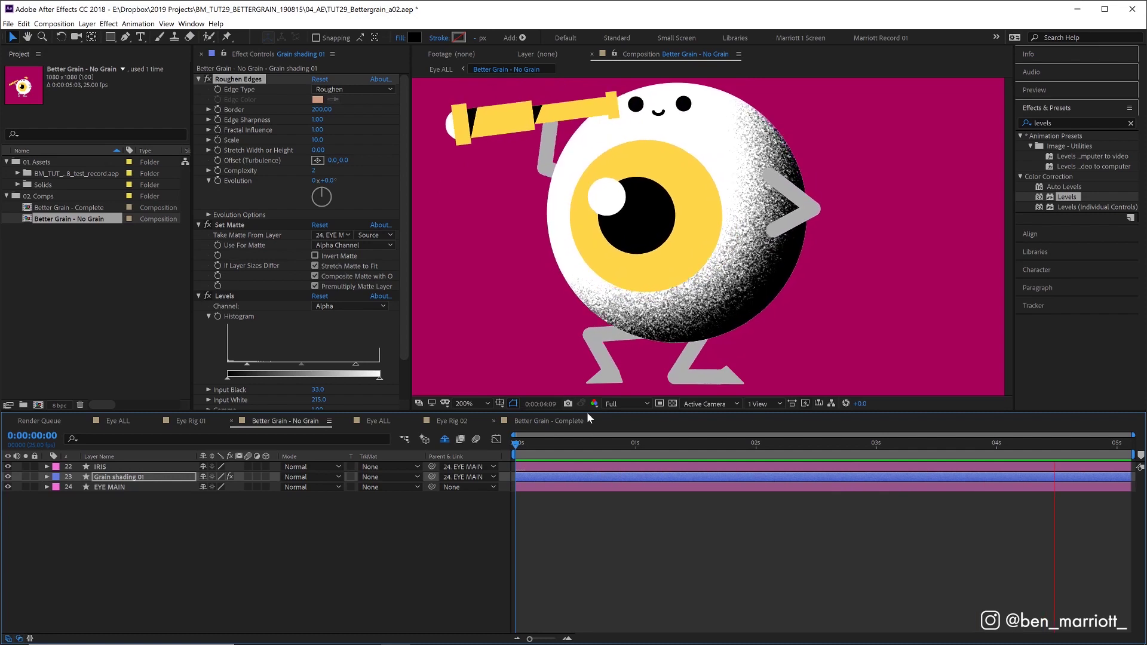
key("space")
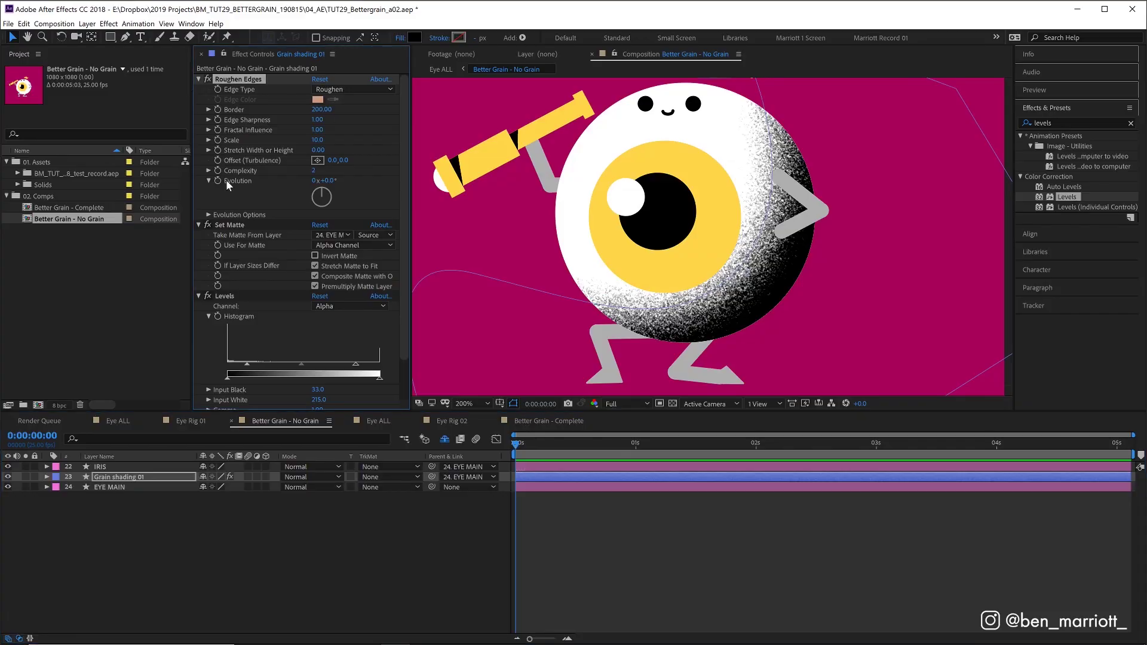
Step: Animate the Random Seed of Roughen Edges on Grain shading 01 with the expression time*4 and preview the grain
left_click(209, 213)
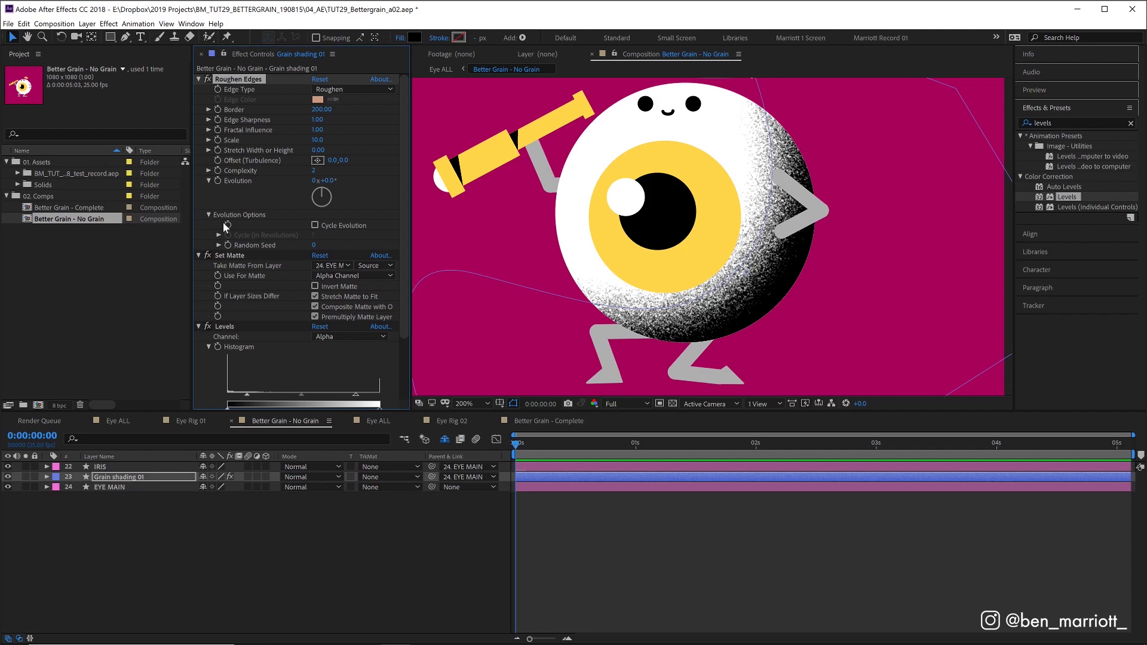
key("alt")
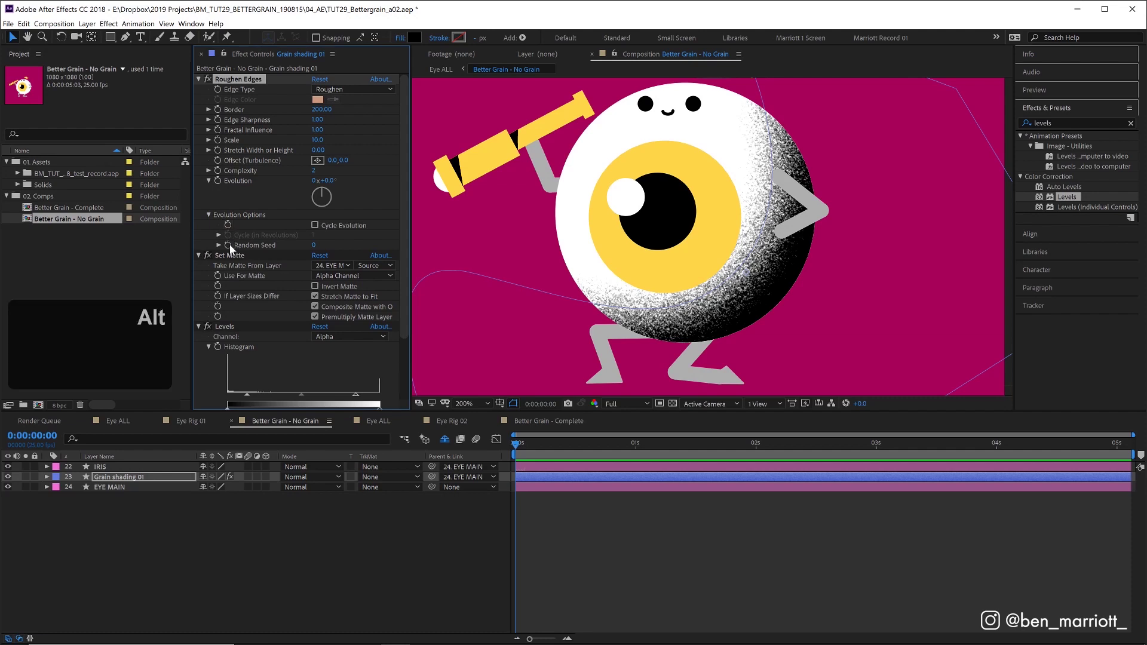
left_click(229, 245, "alt")
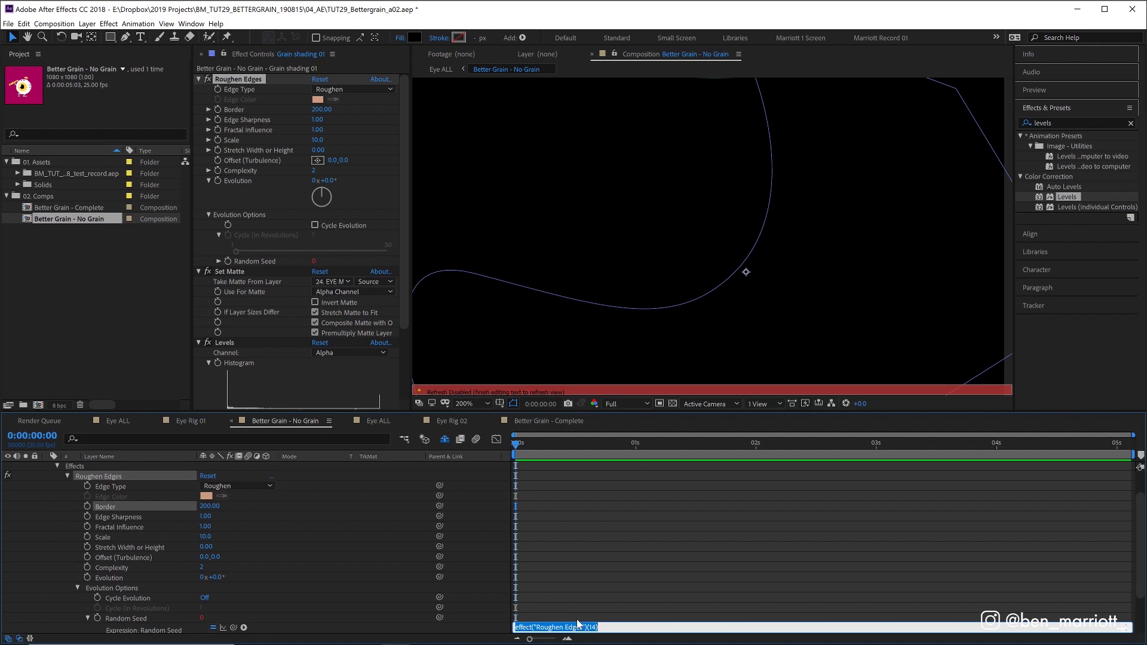
type("time")
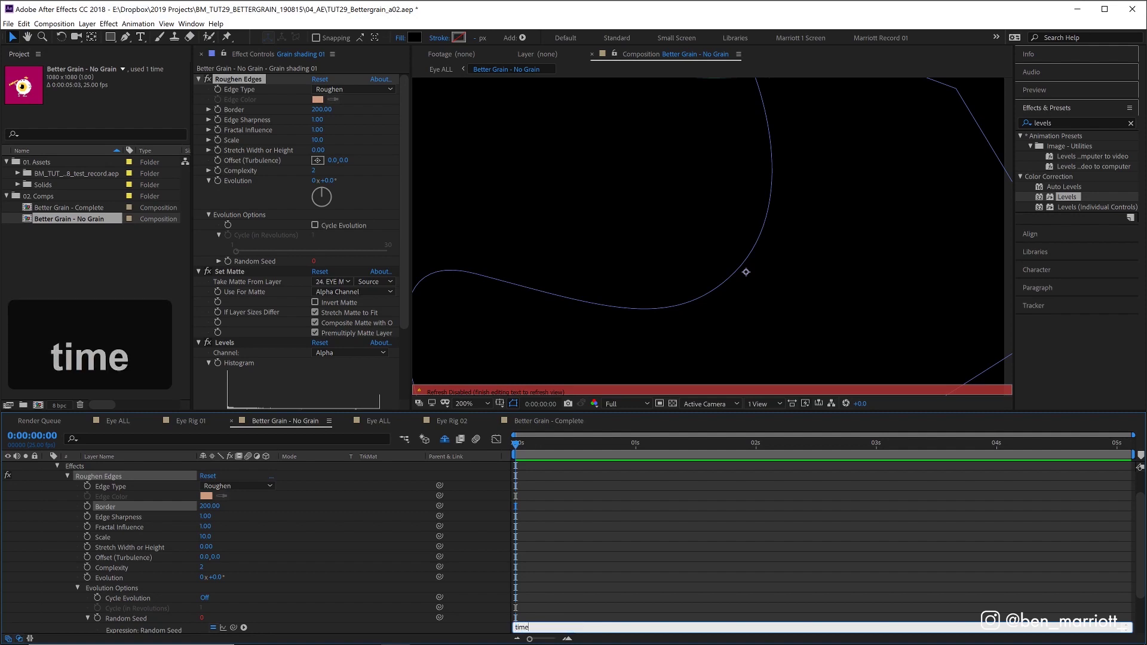
type("*4")
key("Return")
key("space")
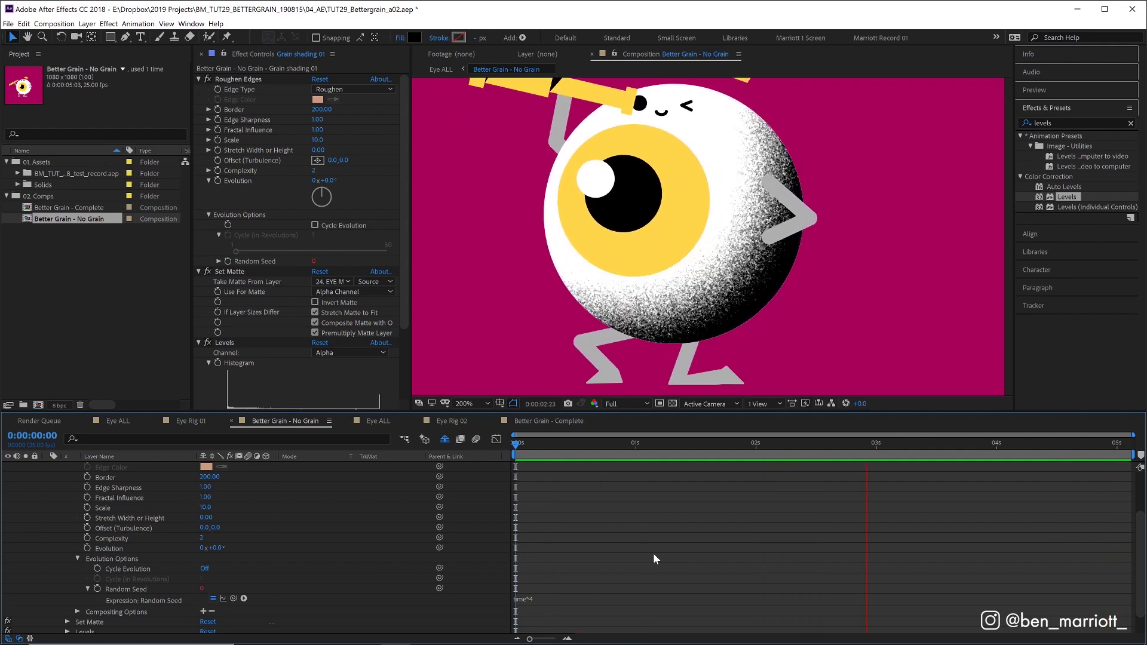
Step: Try the Random Seed expression time*25 in a preview, and return the expression to time*4
left_click(561, 599)
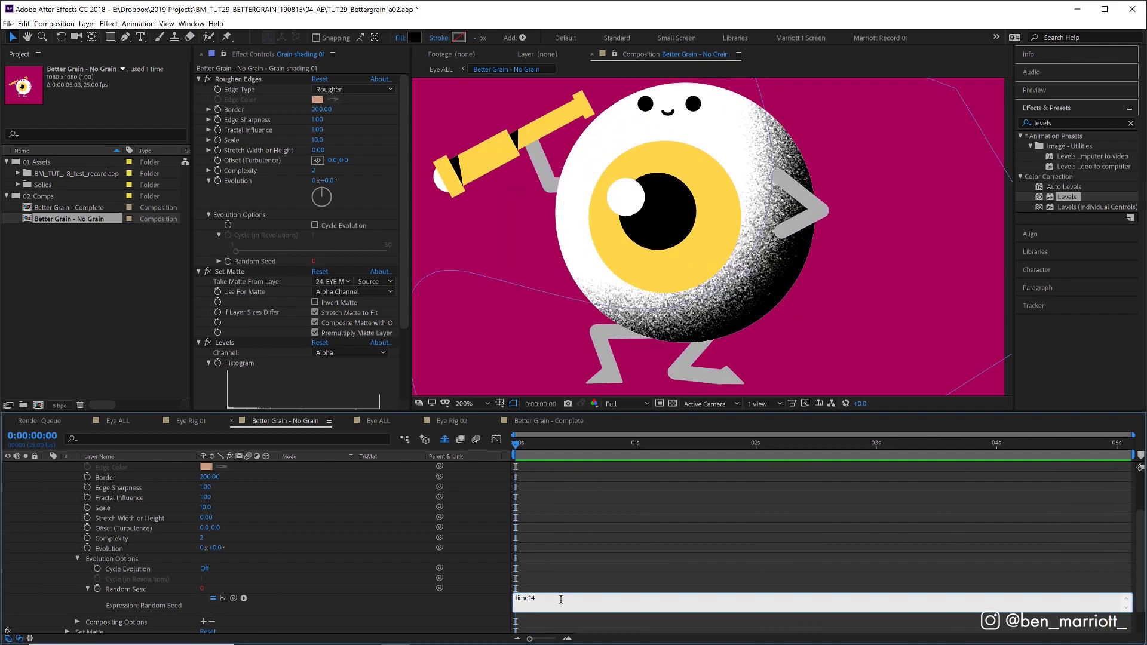
key("BackSpace")
type("25")
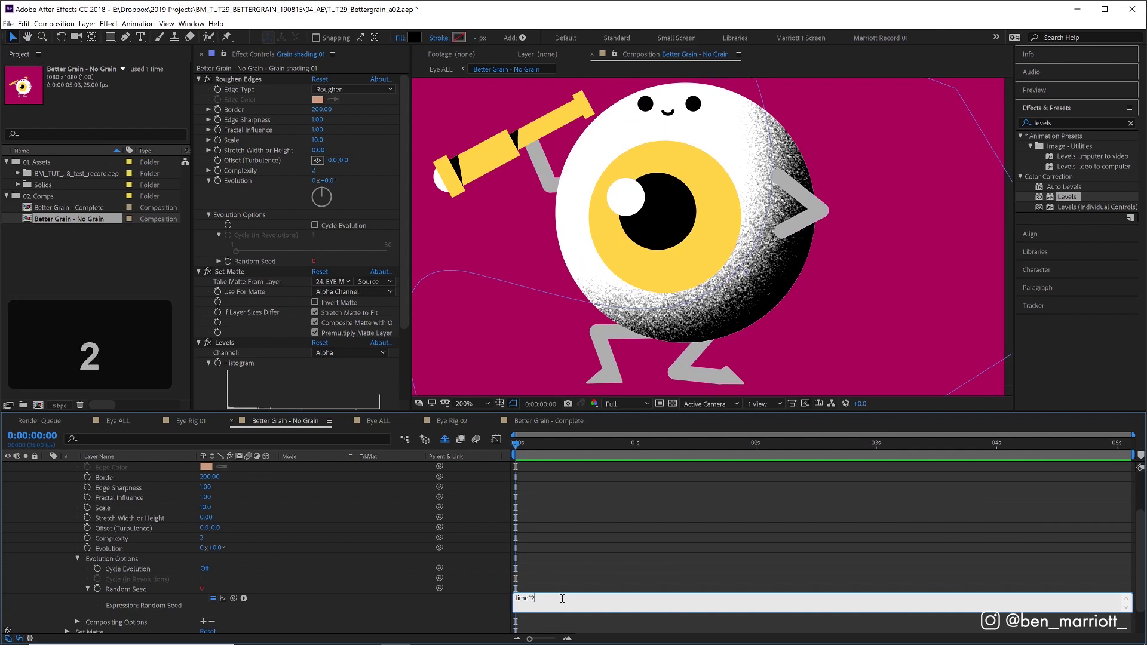
key("KP_Enter")
key("space")
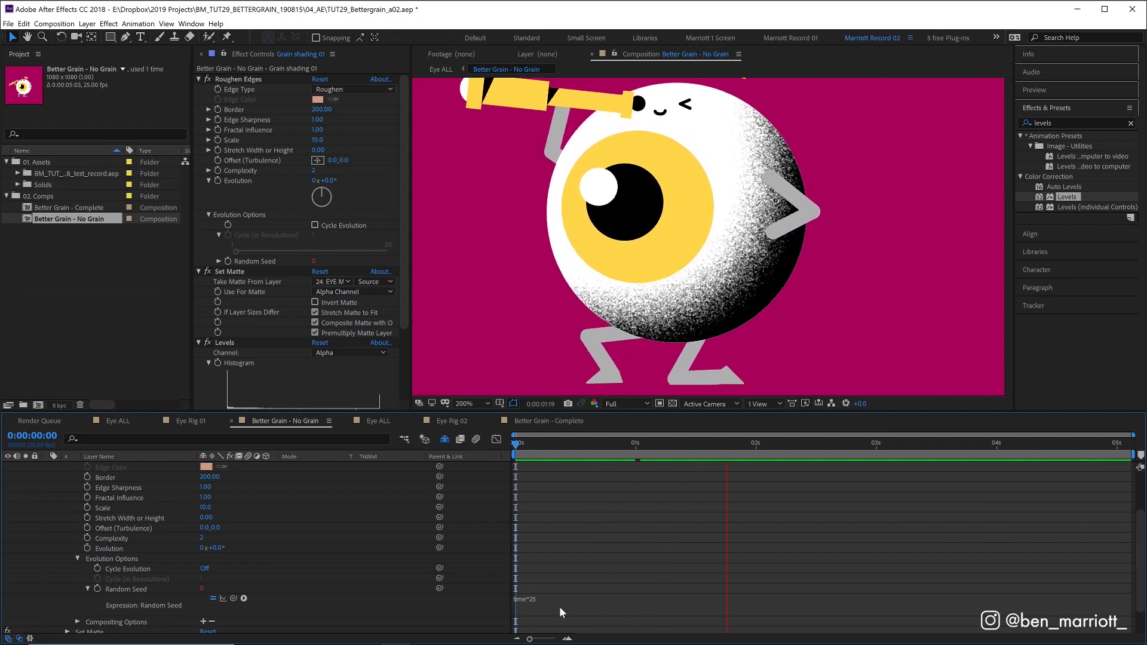
key("space")
left_click(543, 599)
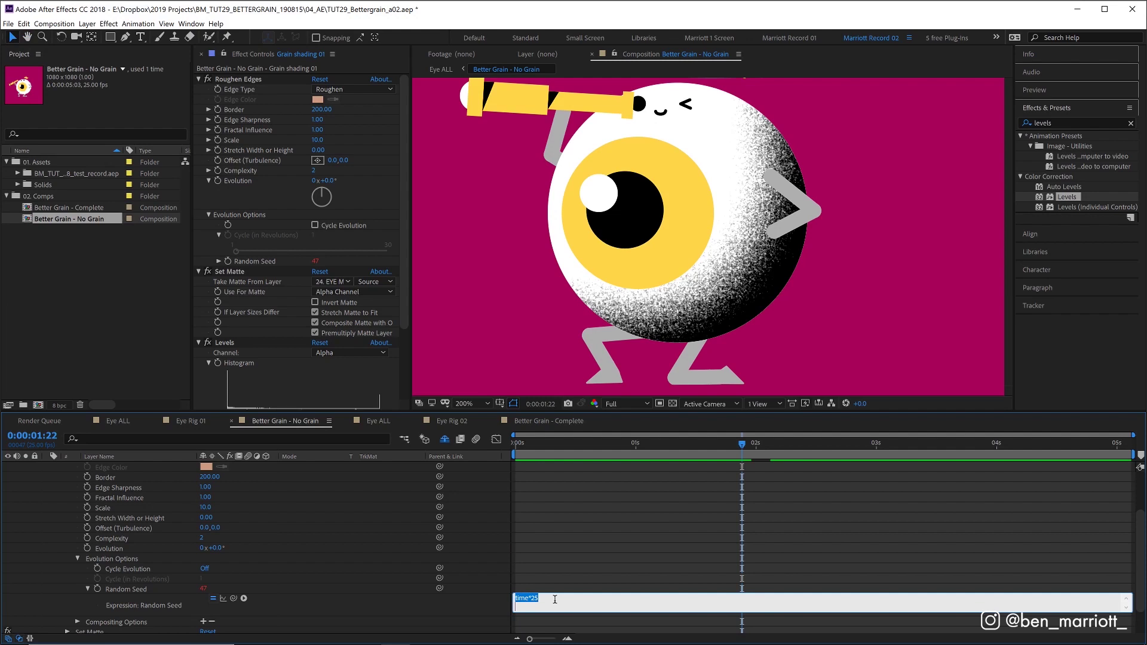
key("BackSpace")
key("BackSpace")
type("4")
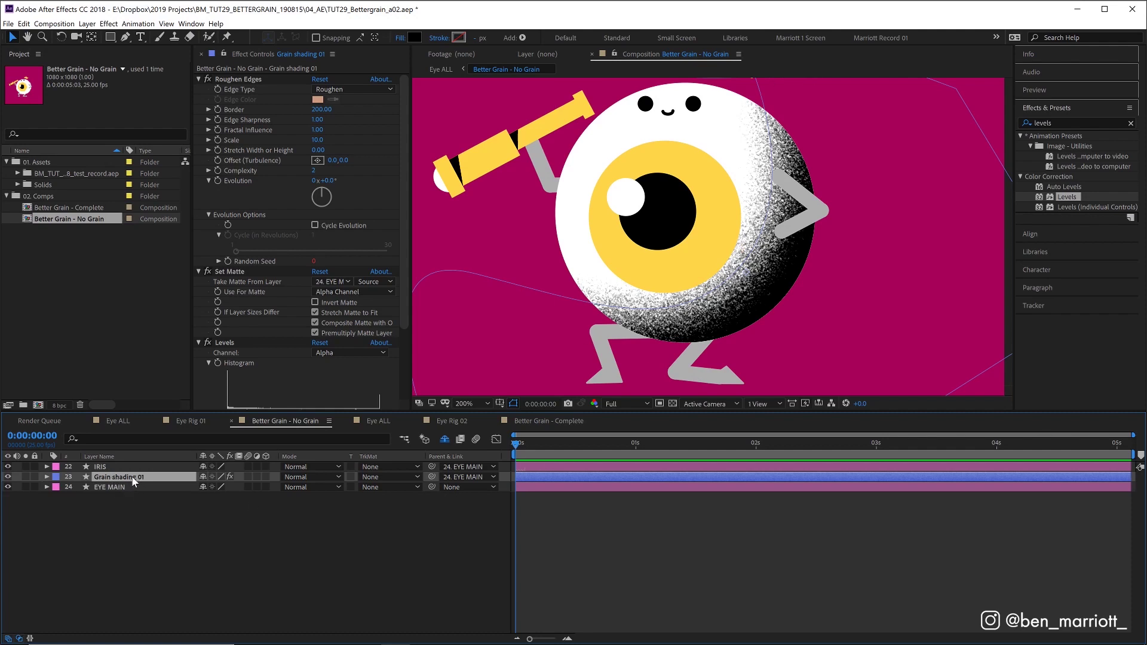
Step: Duplicate the Grain shading 01 layer and set the copy's shape fill to white, FFFFFF
key("ctrl+d")
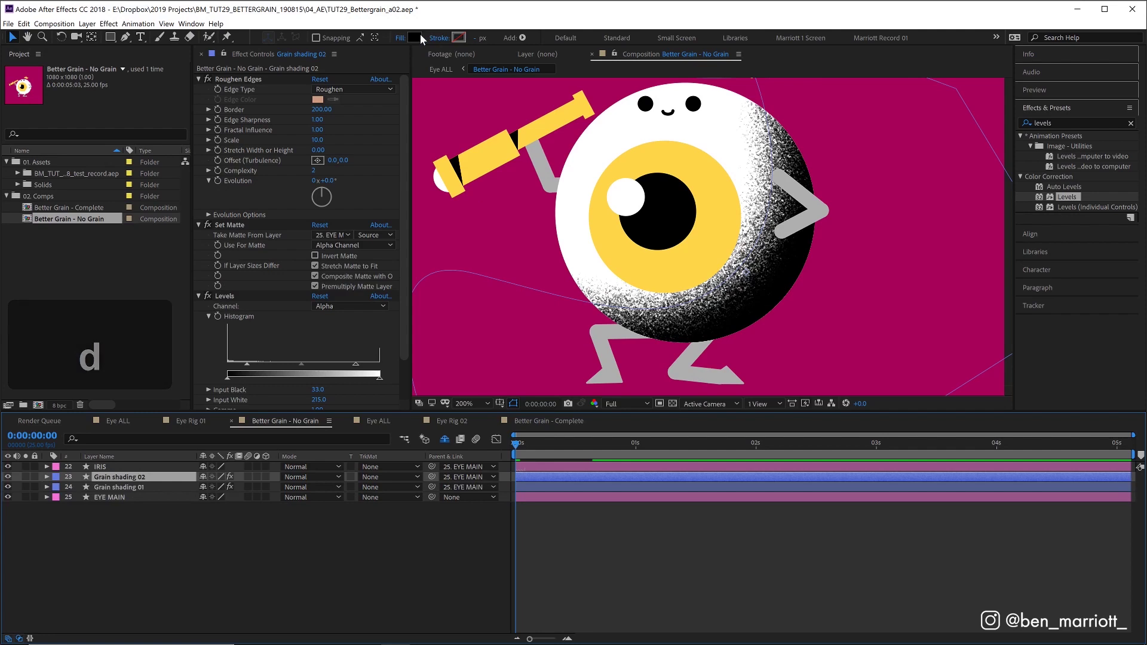
left_click(418, 36)
left_click_drag(807, 435, 725, 386)
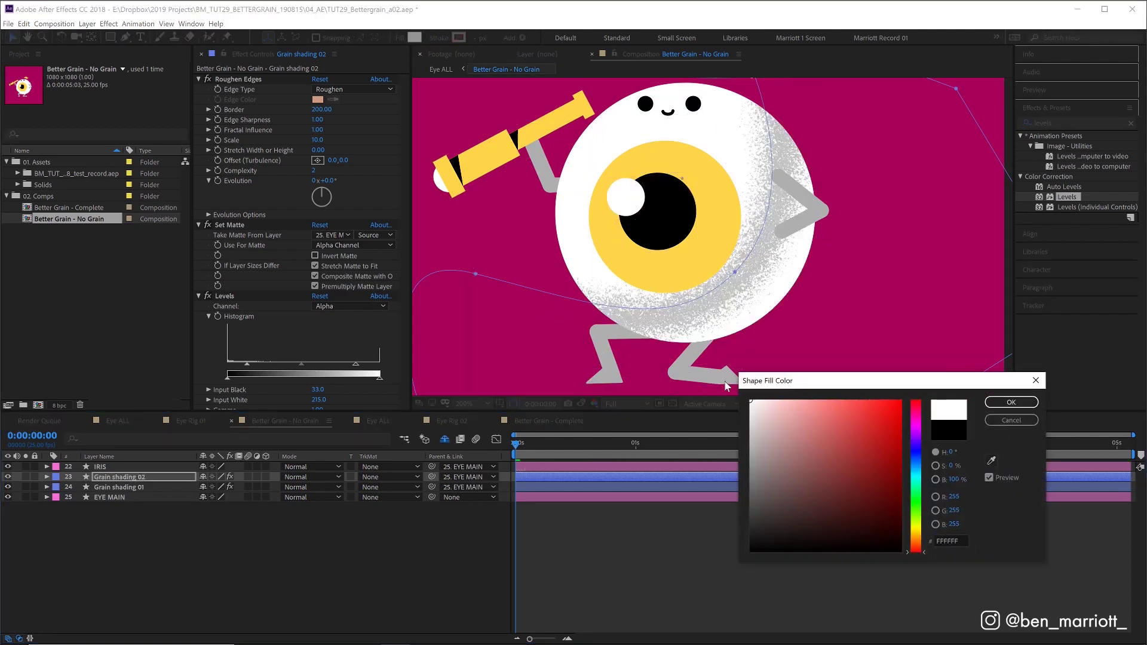
left_click(1011, 402)
Step: Reshape the Grain shading 02 path so its inner curve sits closer to the eyeball's lower-right edge
left_click_drag(735, 272, 764, 291)
left_click_drag(476, 274, 521, 325)
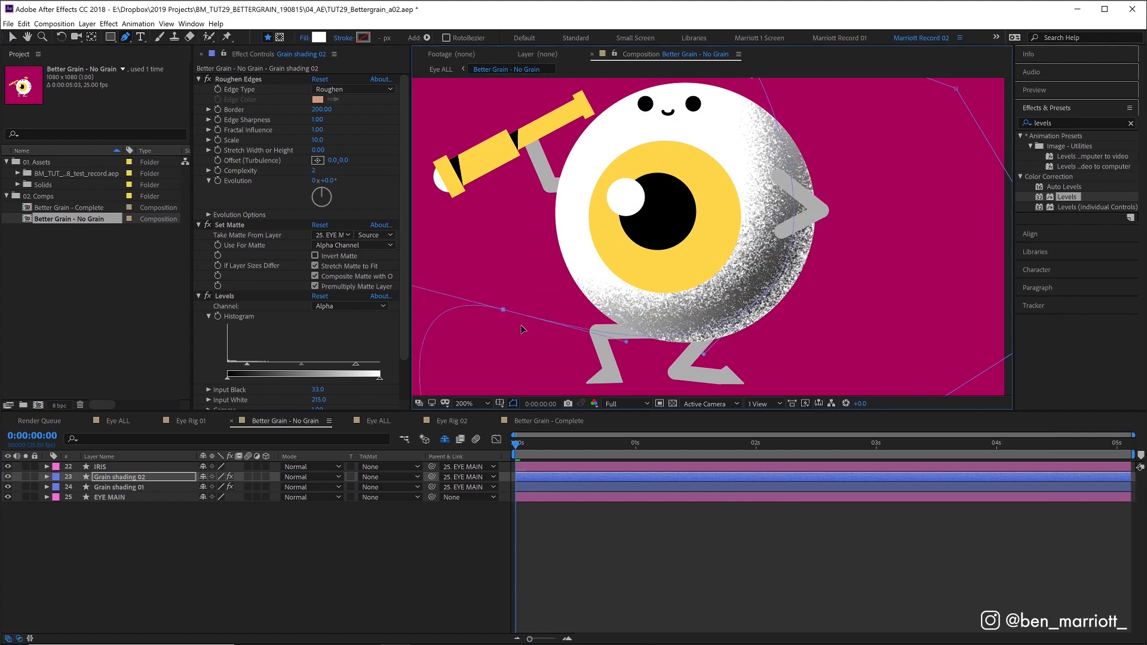
key("comma")
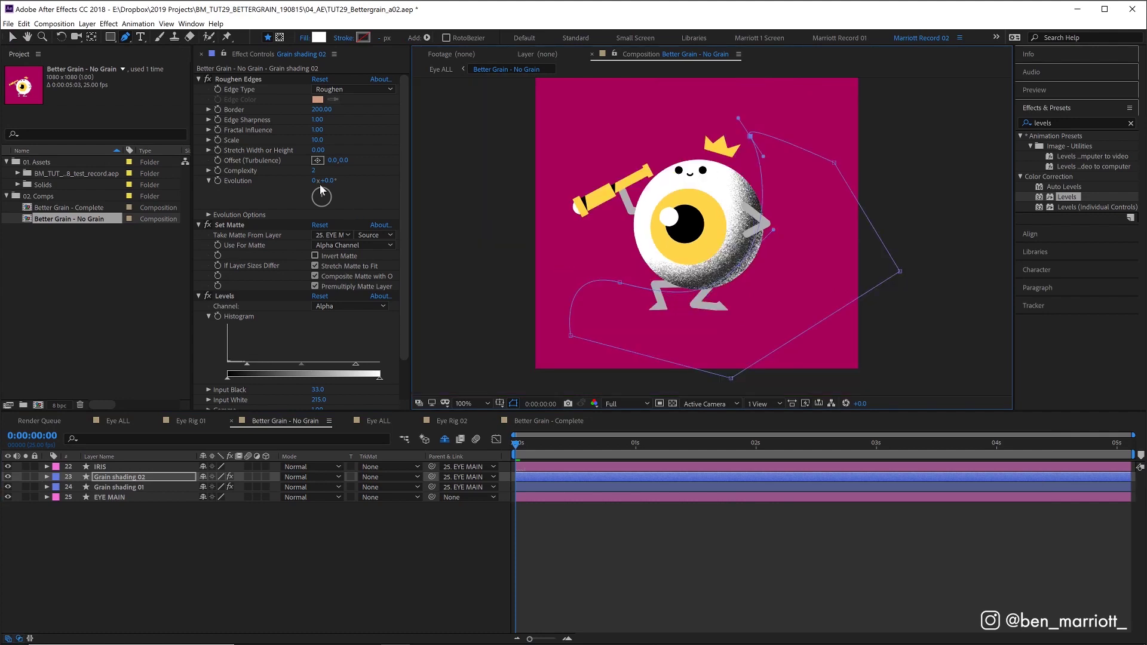
Step: Set the Roughen Edges border of Grain shading 02 to 50
type("1")
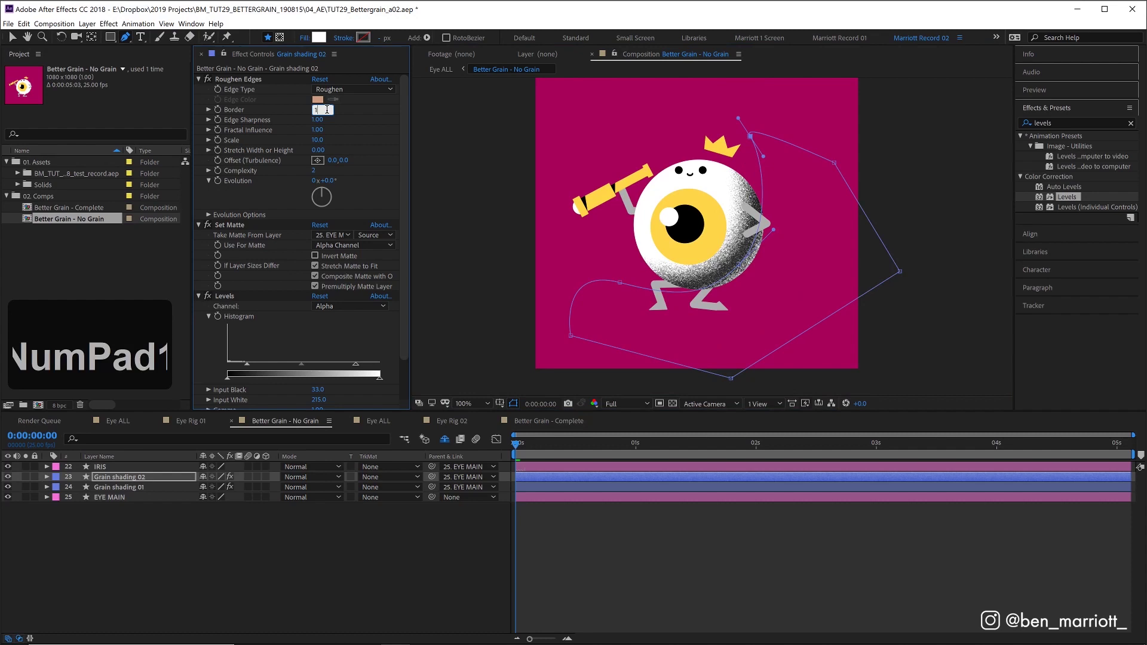
left_click(326, 110)
type("50")
key("KP_Enter")
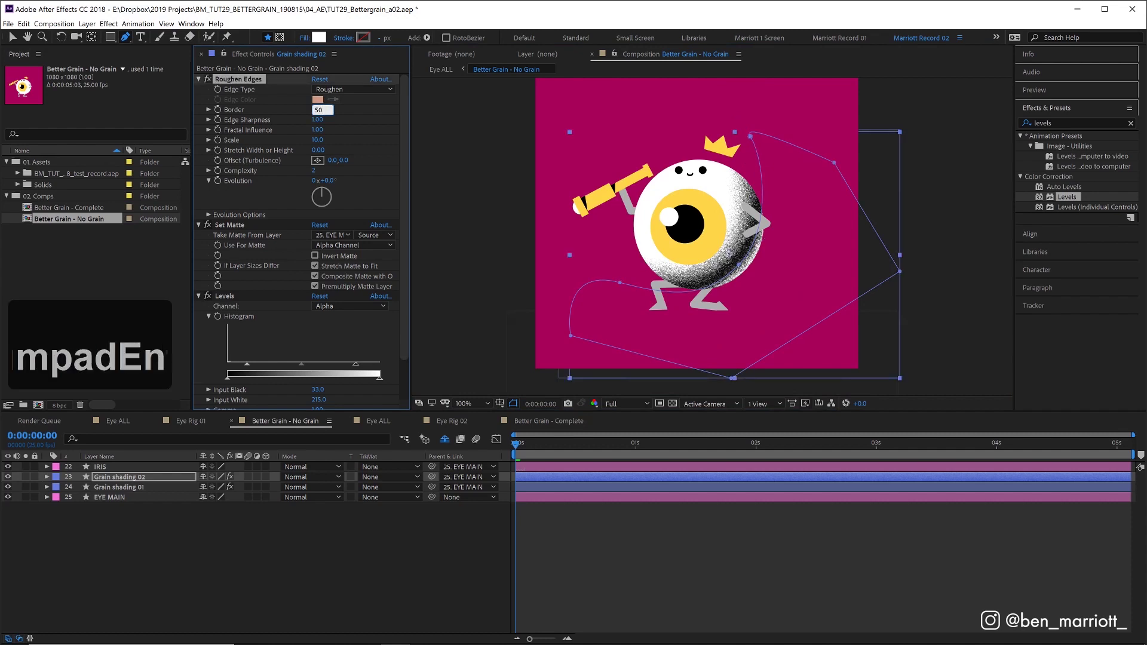
Step: Preview the two-layer grain shading, and open the Better Grain - Complete composition to play the finished animation
key("space")
left_click(548, 421)
key("space")
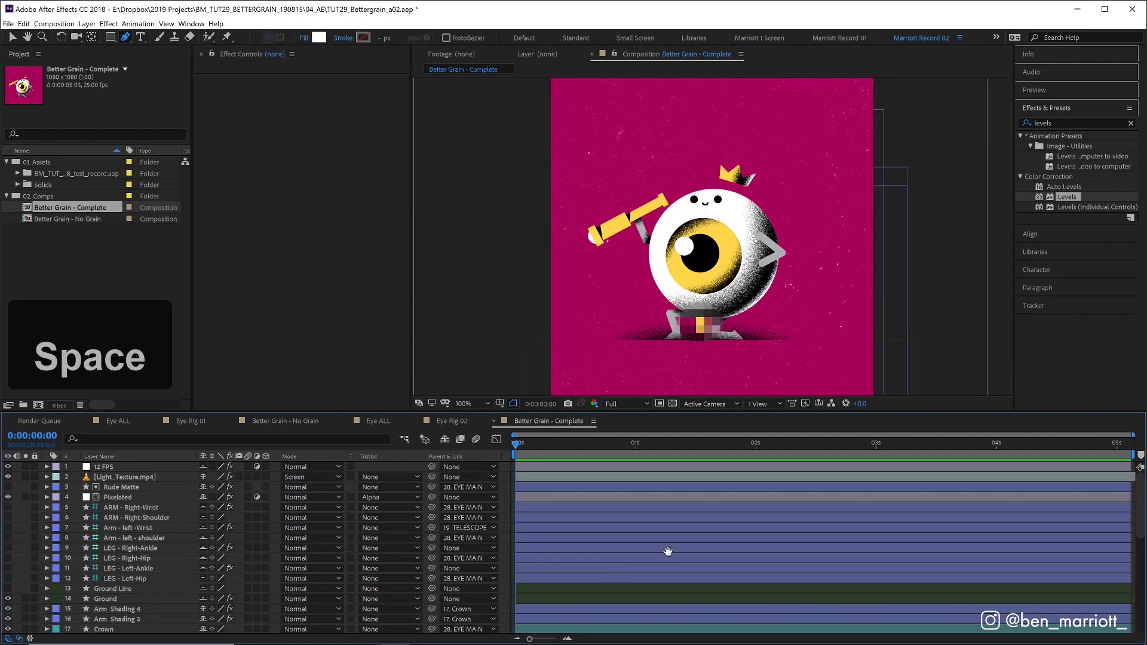